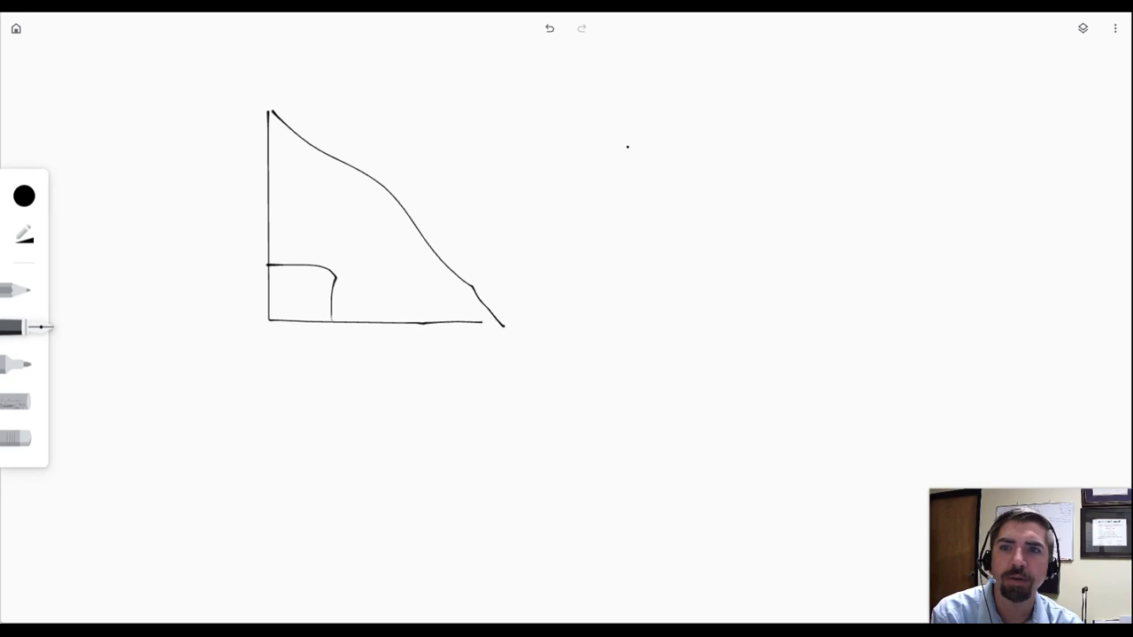
Label the right triangle's vertical leg 3, its horizontal leg 4 and its hypotenuse x by hand.
left_click_drag(238, 196, 245, 213)
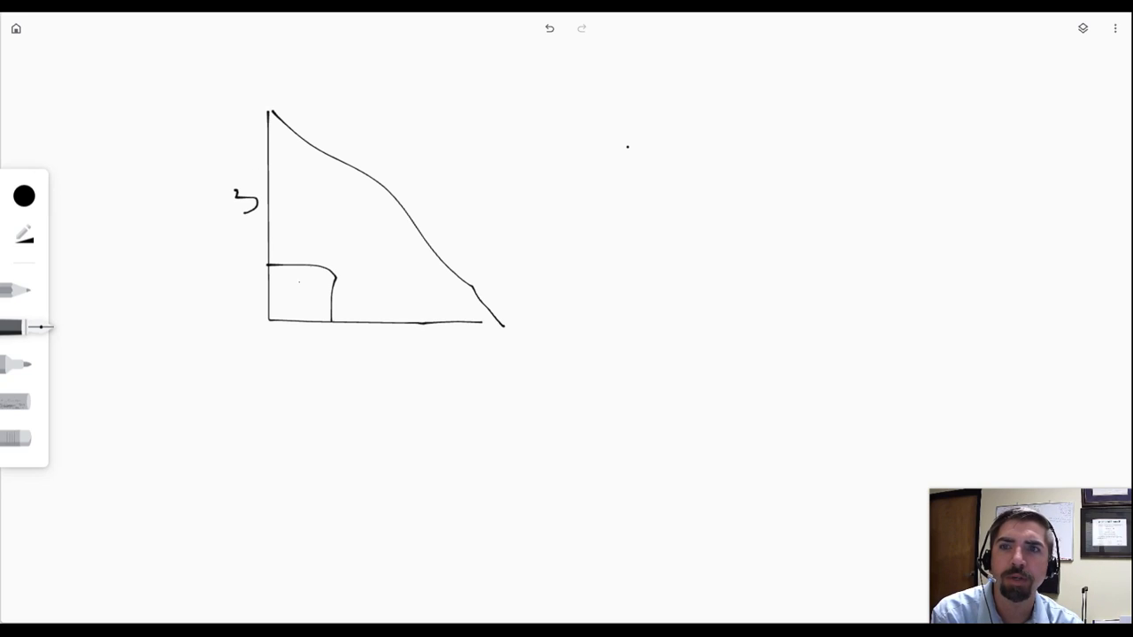
mouse_move(336, 331)
left_mouse_down()
mouse_move(373, 358)
mouse_move(352, 379)
left_mouse_up()
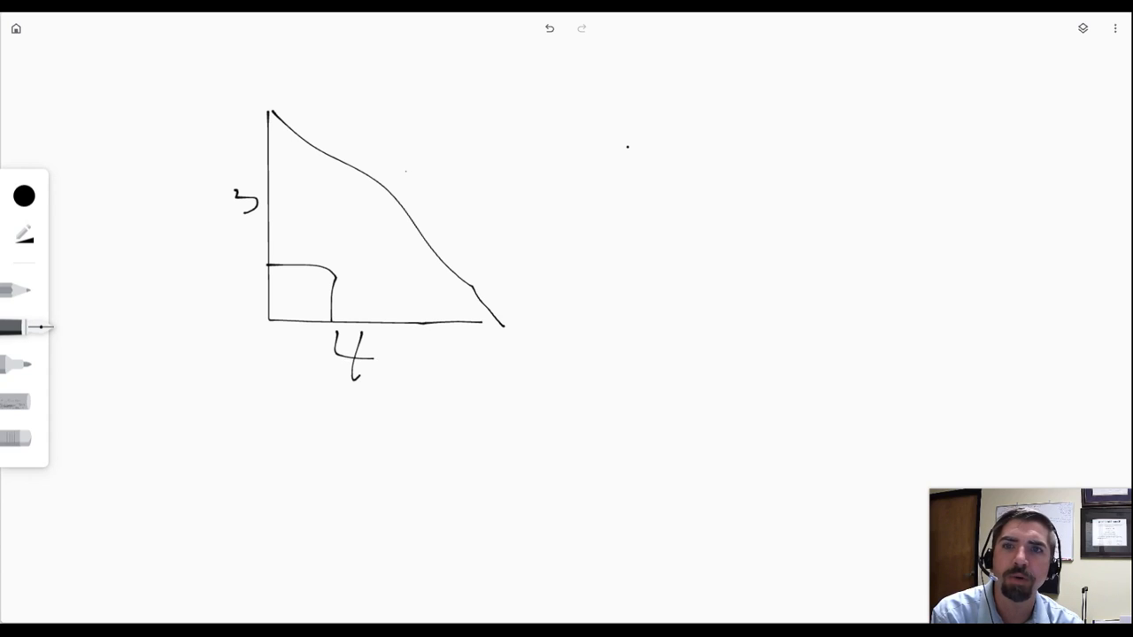
left_click_drag(410, 160, 480, 209)
left_click_drag(462, 152, 416, 215)
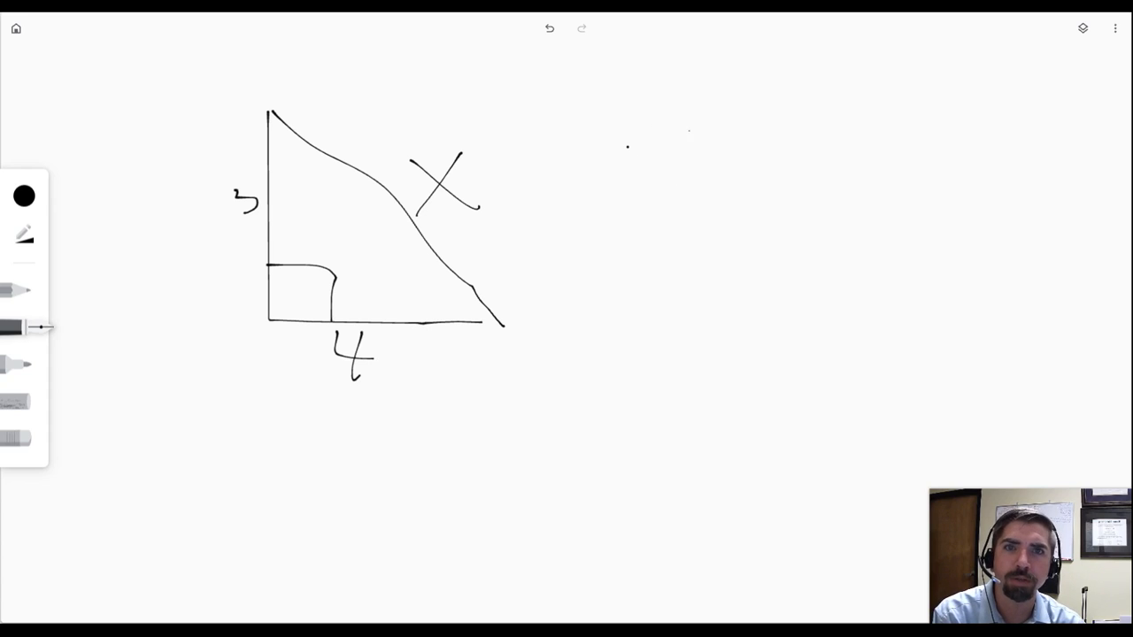
Handwrite the Pythagorean formula a² + b² = c² beside the triangle.
mouse_move(631, 149)
left_mouse_down()
mouse_move(634, 162)
mouse_move(652, 159)
left_mouse_up()
mouse_move(658, 115)
left_mouse_down()
mouse_move(709, 176)
mouse_move(734, 150)
mouse_move(770, 166)
mouse_move(744, 183)
left_mouse_up()
mouse_move(779, 121)
left_mouse_down()
mouse_move(797, 138)
mouse_move(848, 141)
mouse_move(849, 162)
left_mouse_up()
mouse_move(887, 129)
left_mouse_down()
mouse_move(898, 164)
mouse_move(918, 113)
mouse_move(949, 134)
left_mouse_up()
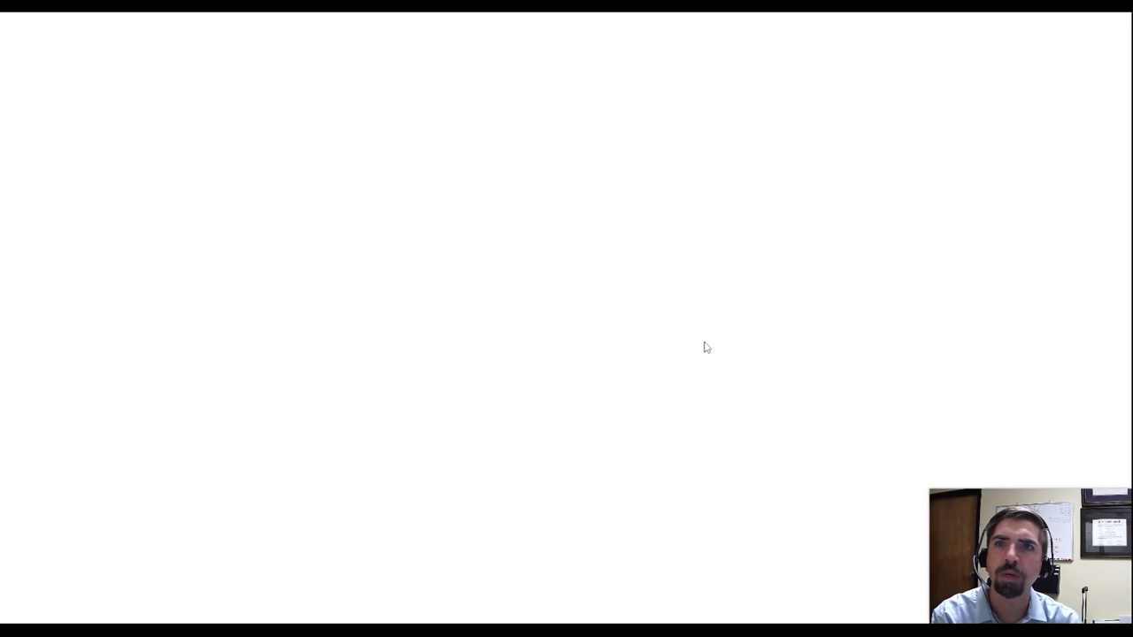
Move the recorded Canvas video in Interactive Questions to 0:41, where the formula is fully written, and pause it there.
left_click(556, 192)
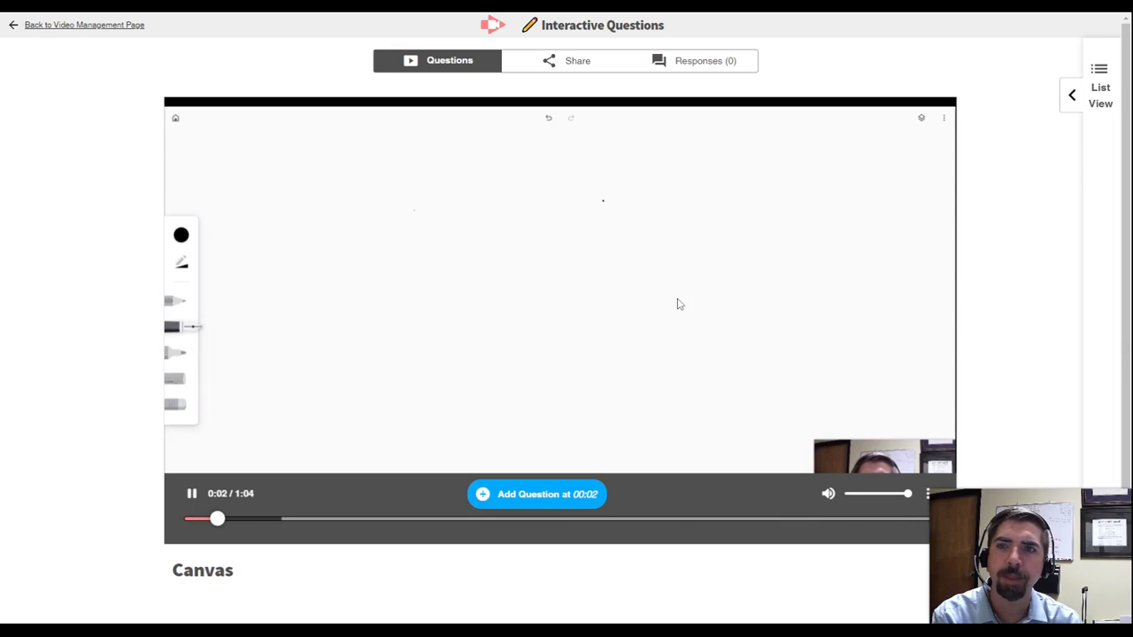
left_click(191, 494)
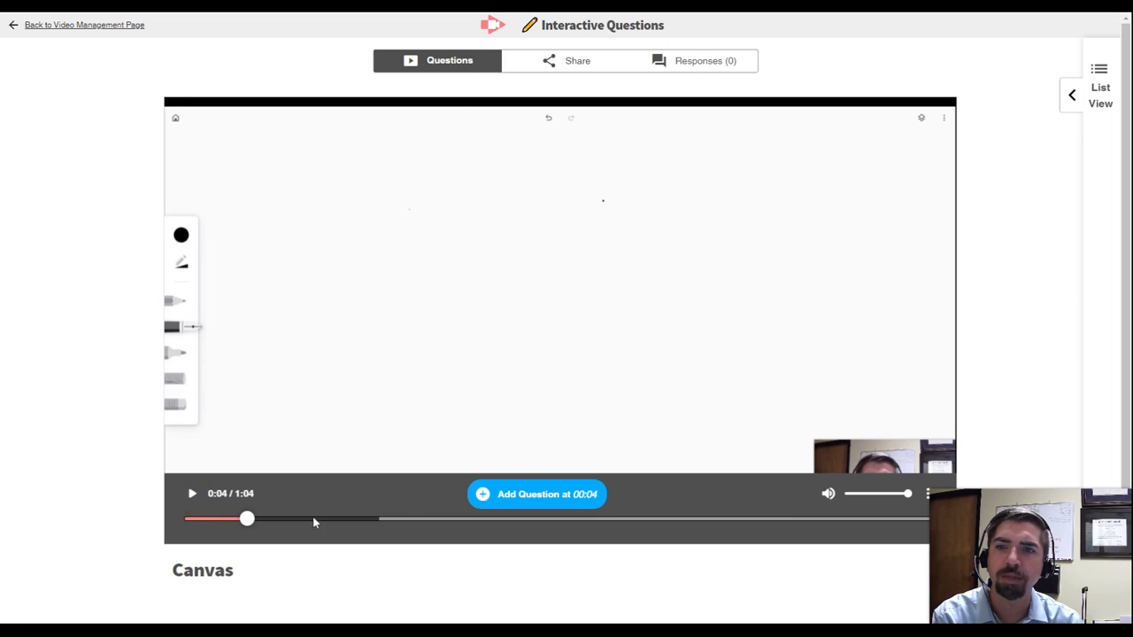
left_click_drag(248, 521, 662, 491)
scroll(619, 457, "down", 1)
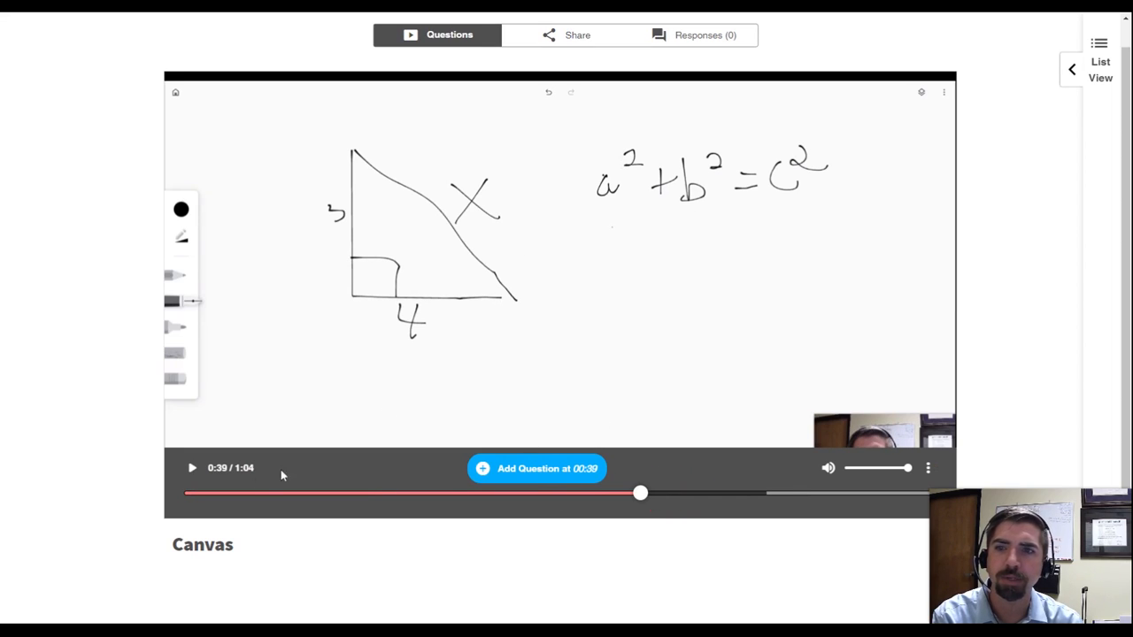
left_click(193, 469)
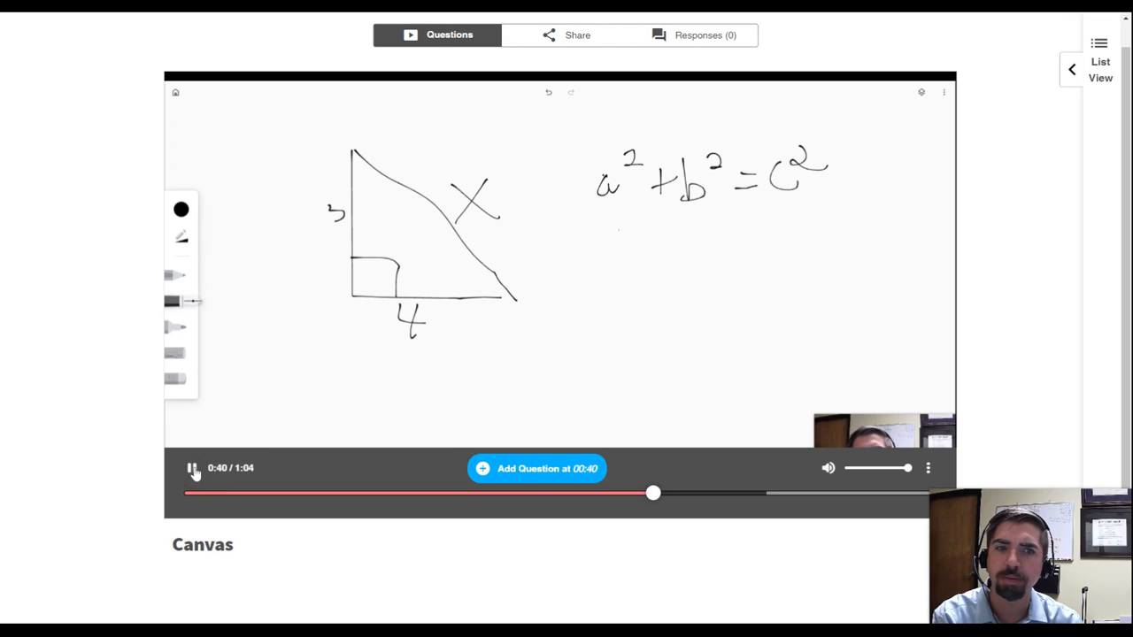
left_click(193, 470)
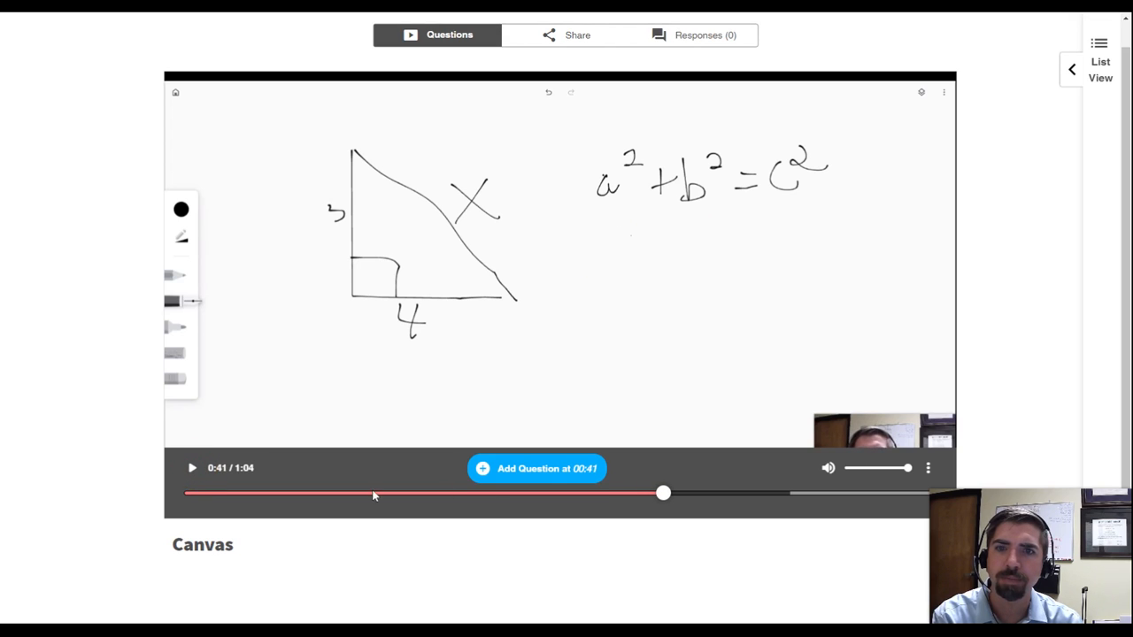
Add a question at 00:41 reading "What is the first step?".
left_click(531, 472)
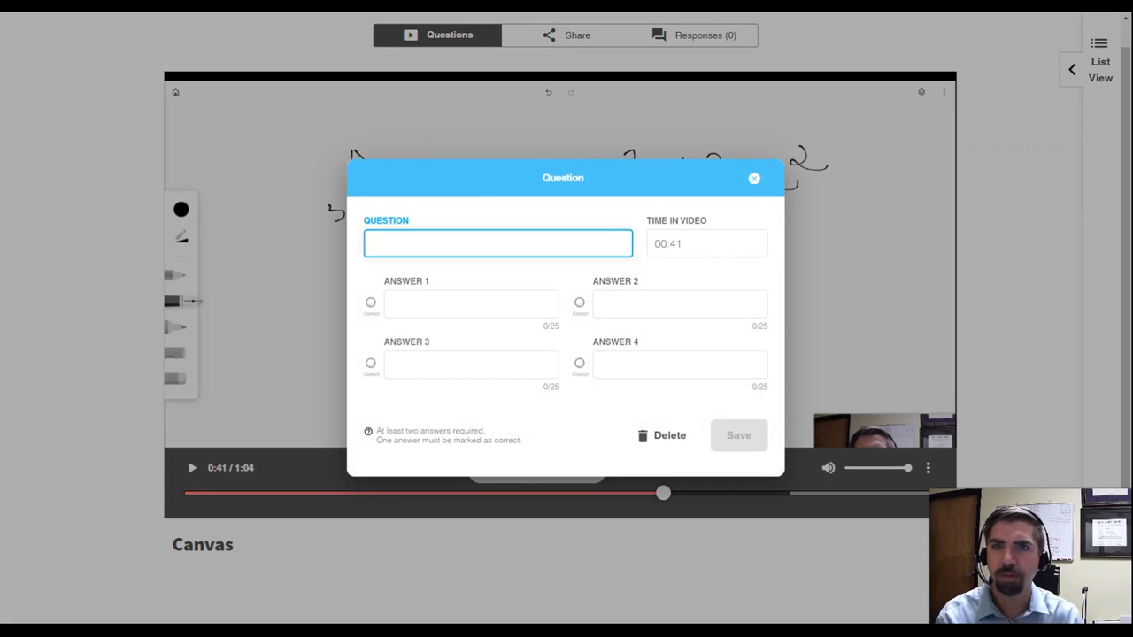
type("What is th efir")
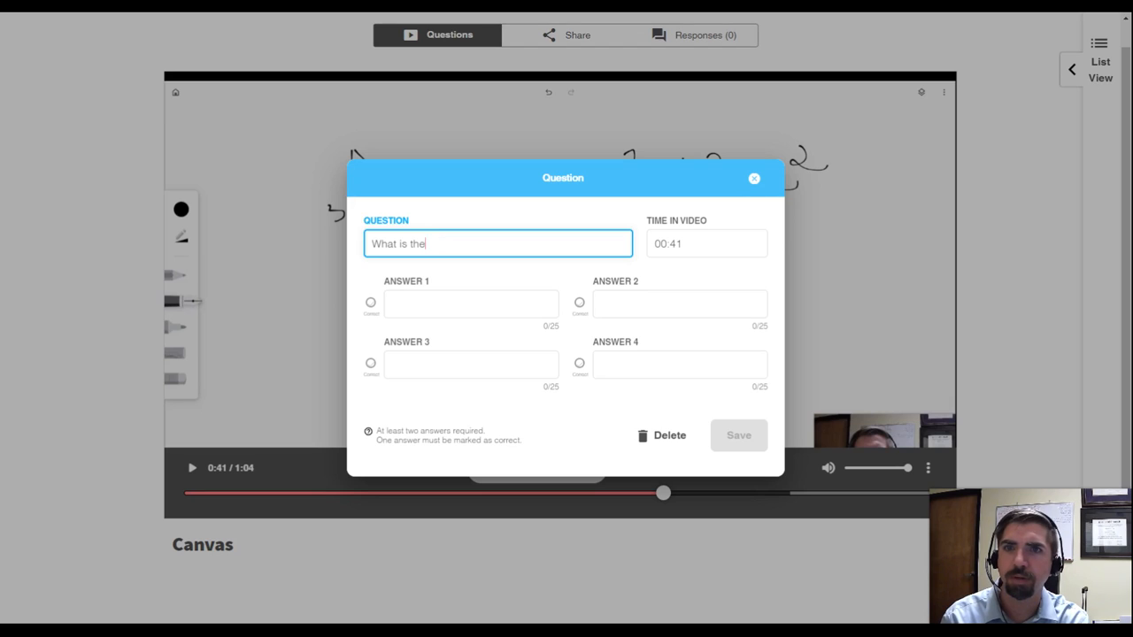
type("first step")
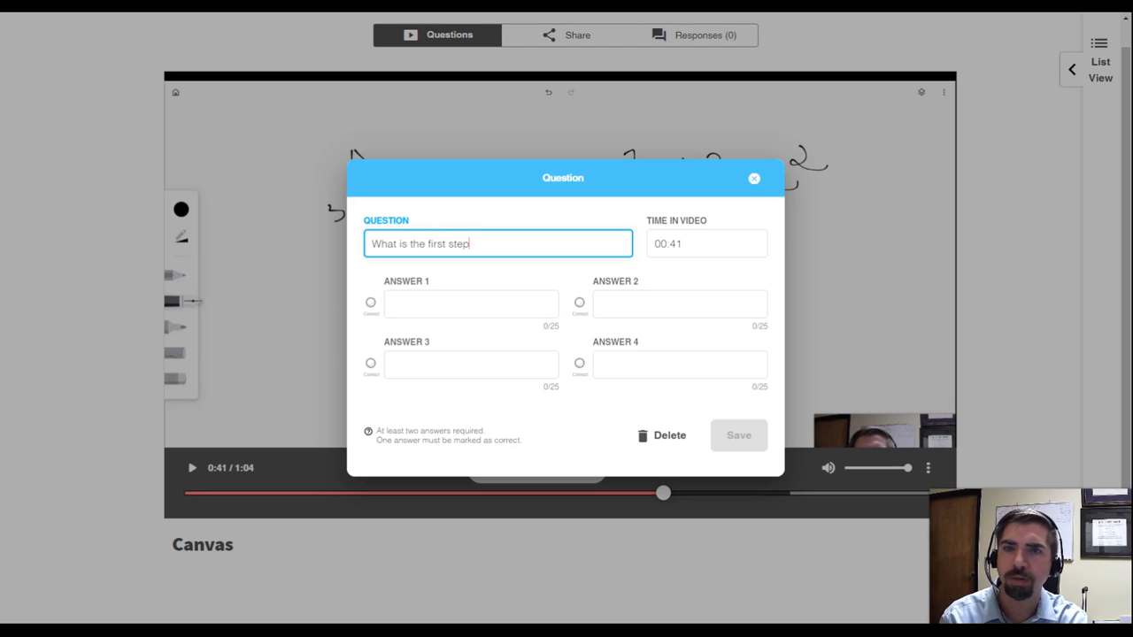
key("Tab")
key("Tab")
key("Tab")
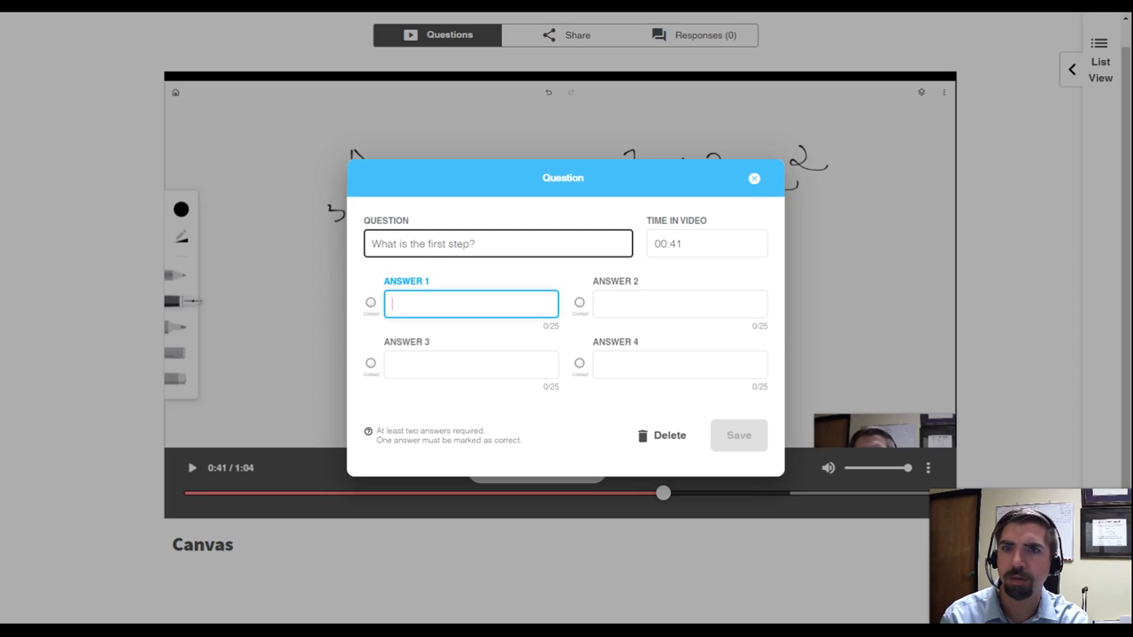
Enter "Substitute in variables" as answer 1 and "Find the answer" as answer 2.
type("Subs")
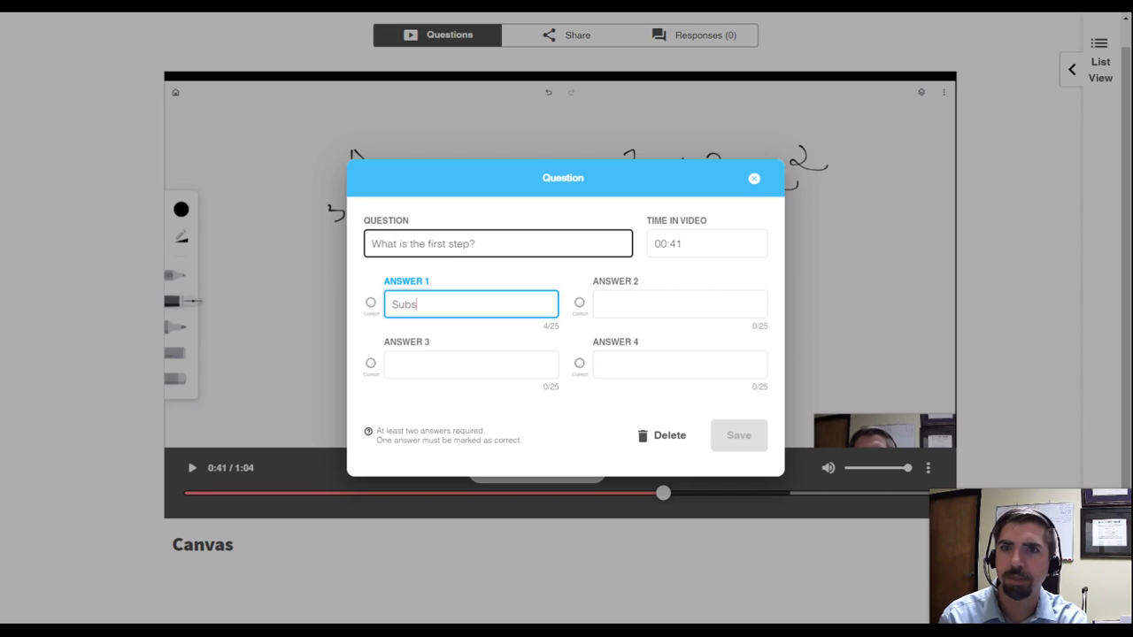
type("titue")
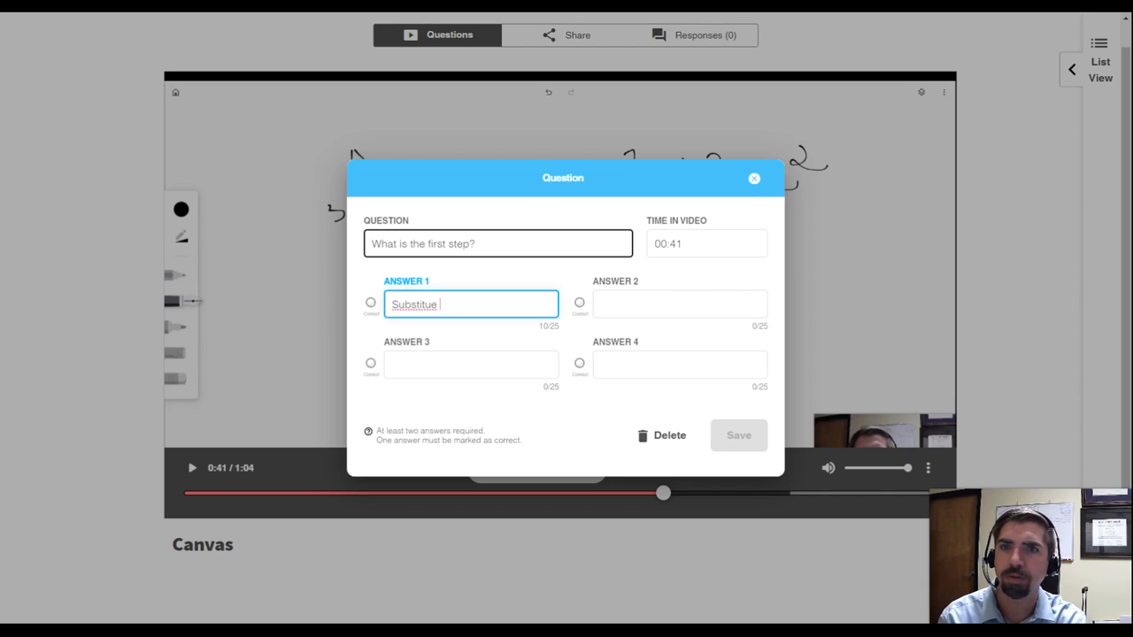
key("BackSpace")
key("BackSpace")
type("te ")
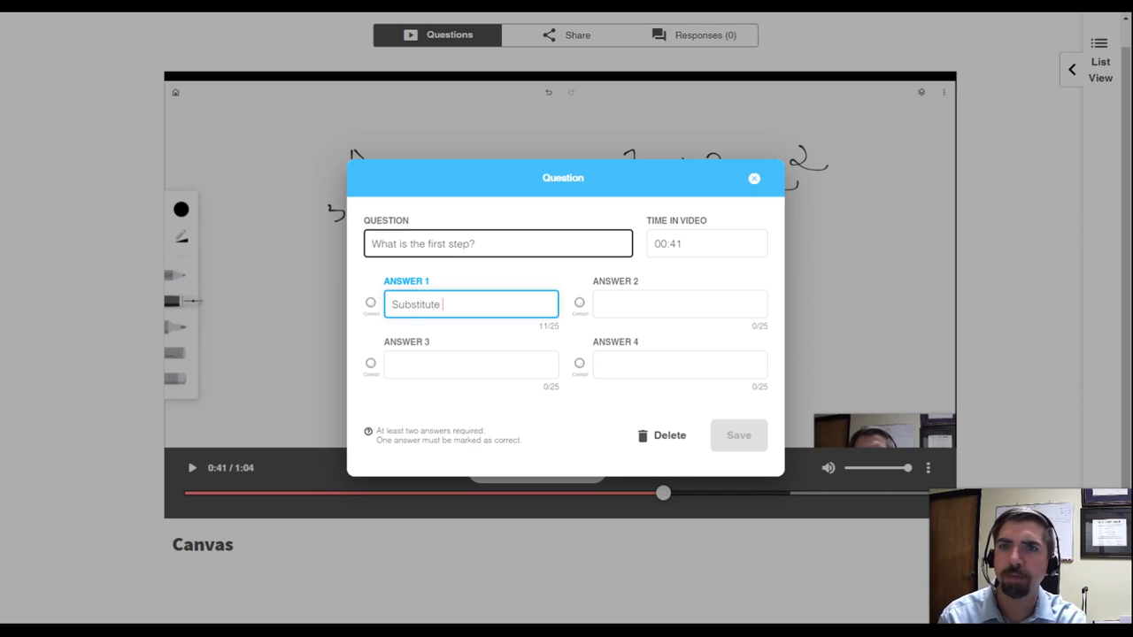
type("in variables")
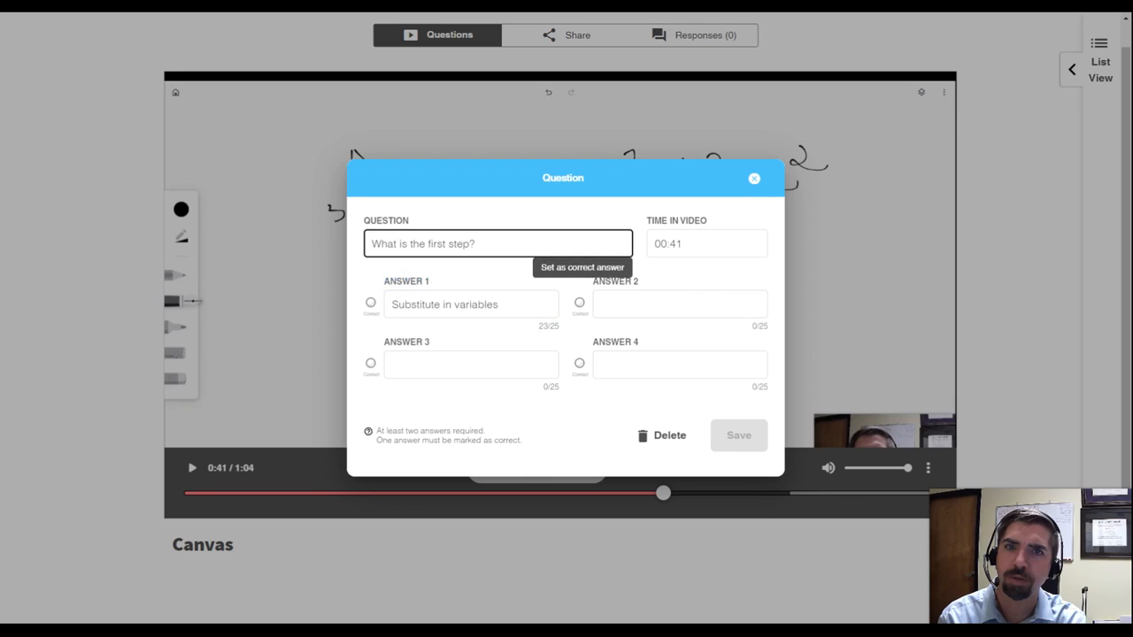
left_click(620, 304)
type("Find the answer")
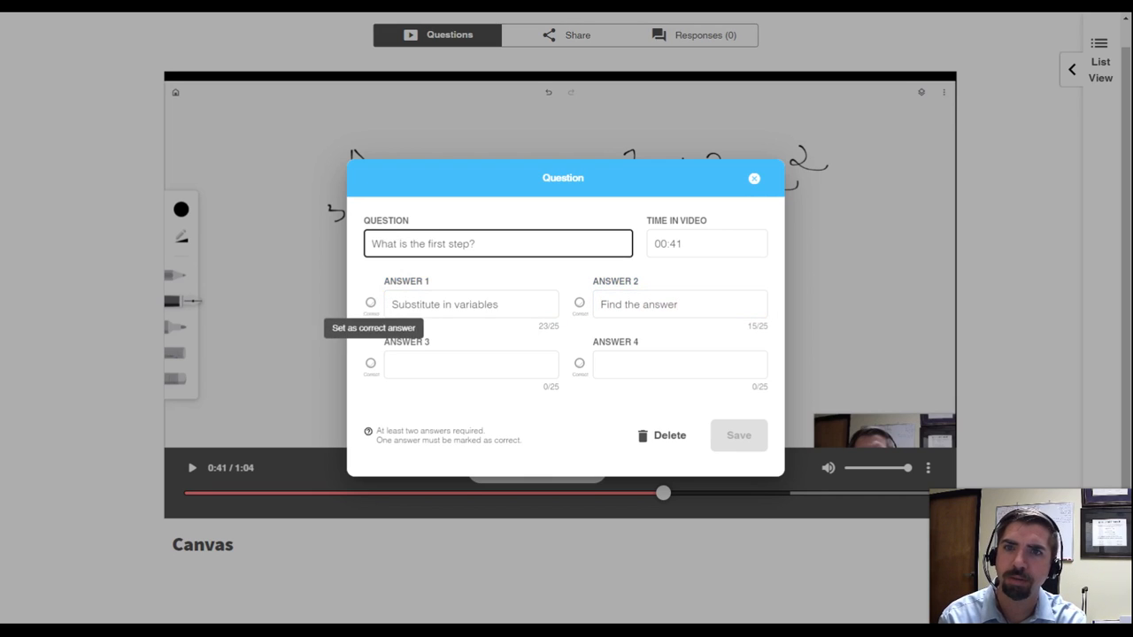
Mark answer 1 as the correct answer and save the 00:41 question.
left_click(407, 364)
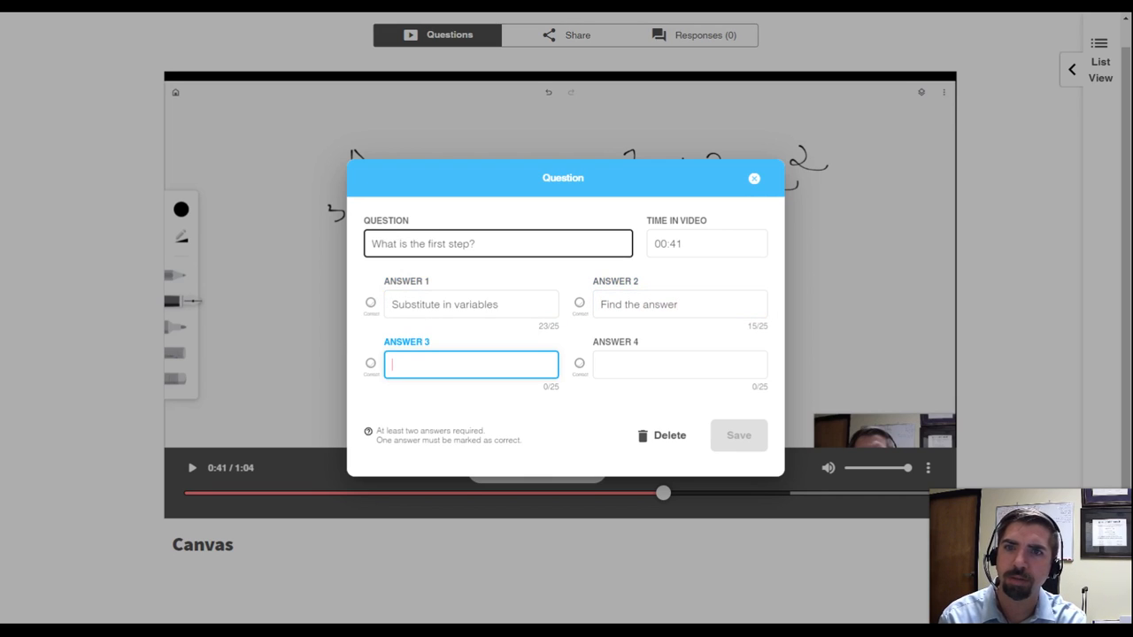
left_click(496, 244)
left_click(370, 305)
left_click(757, 437)
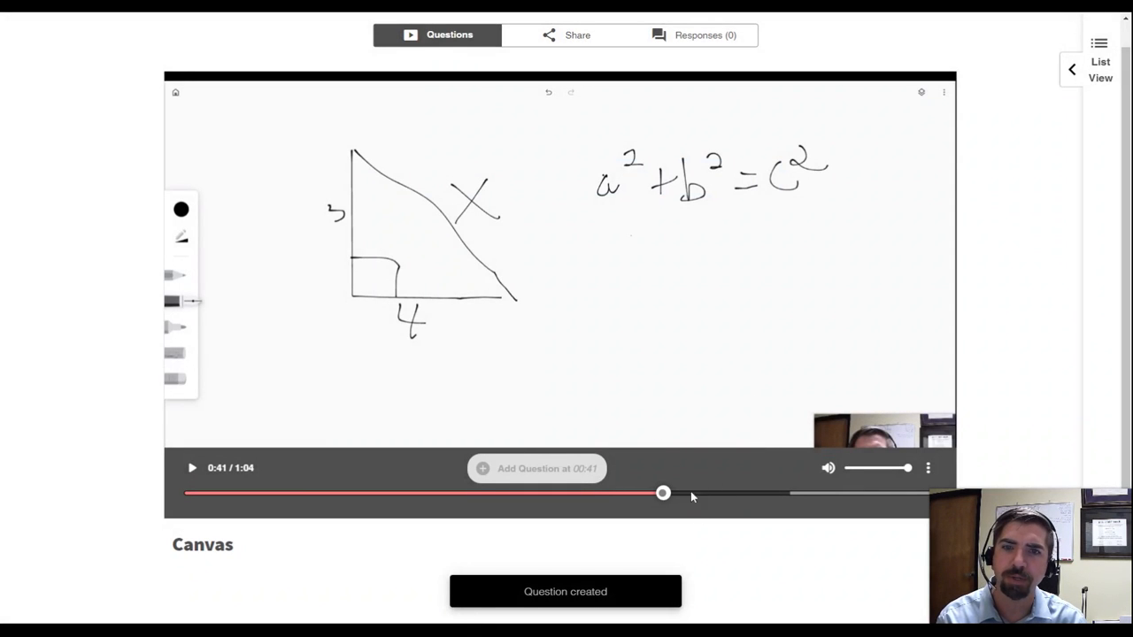
Add a second question at 00:46 in the video reading "What is the next step?".
left_click(726, 495)
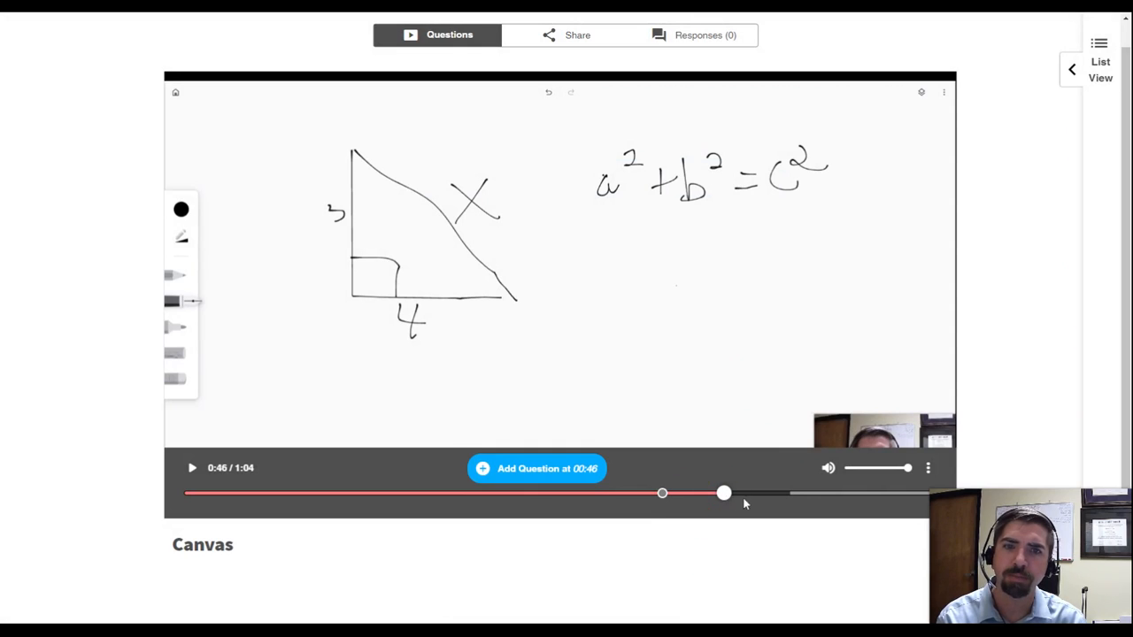
left_click(536, 471)
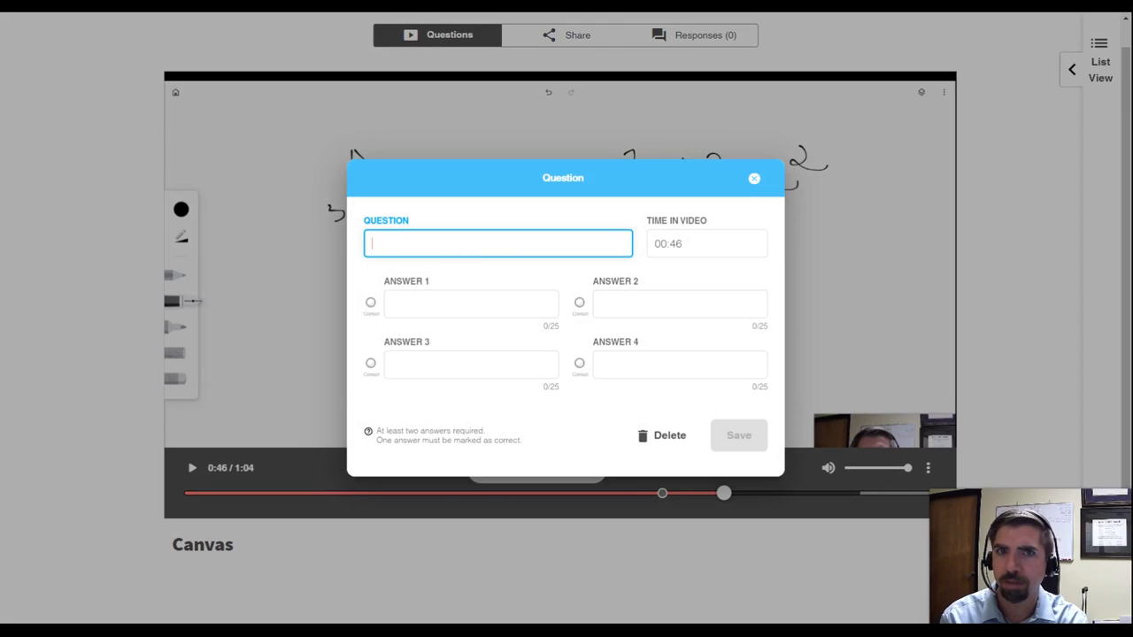
type("What is the next step?")
key("Tab")
key("Tab")
key("Tab")
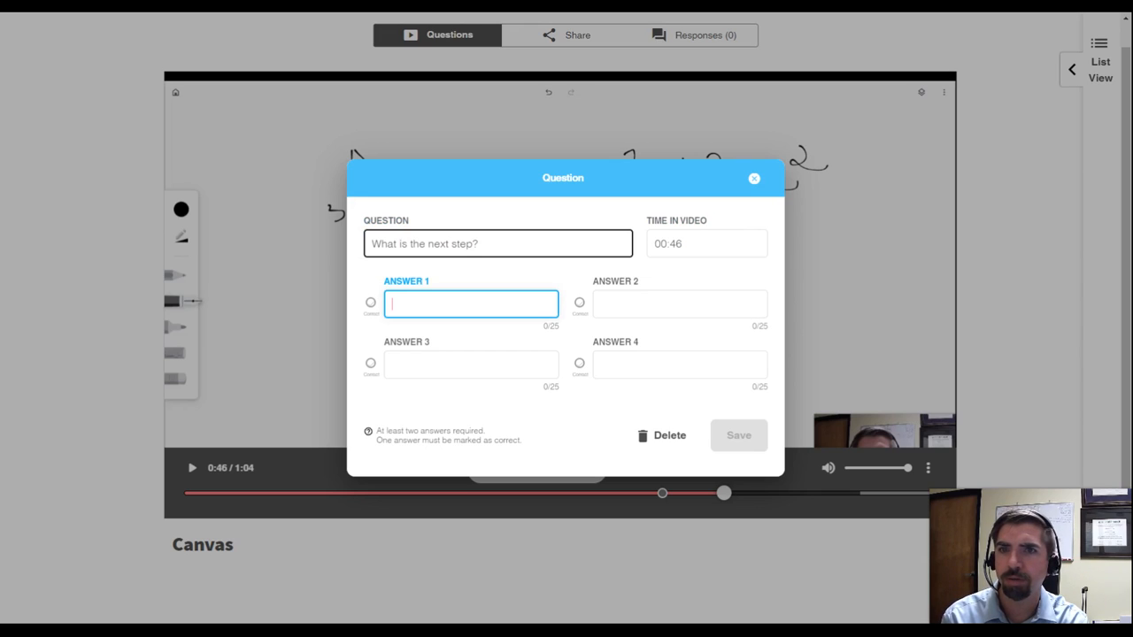
Enter the answers "Find square of a and b" and "Find the square of c", and save the question with the first marked correct.
type("Fi")
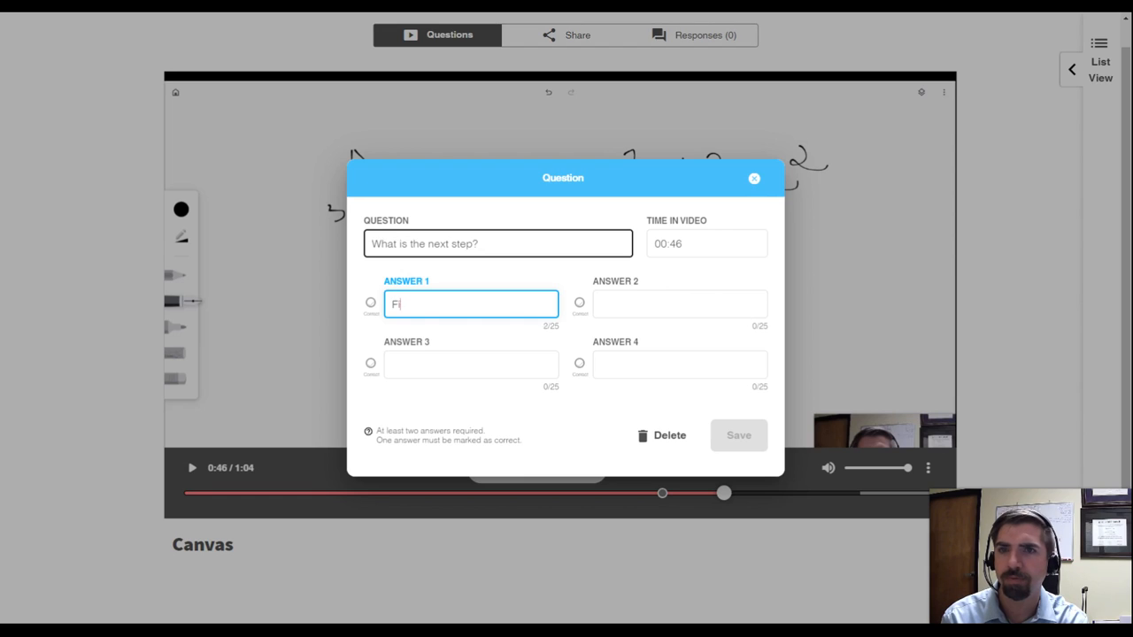
type("nd square of a and b")
key("Tab")
key("Tab")
type("Find the square of ")
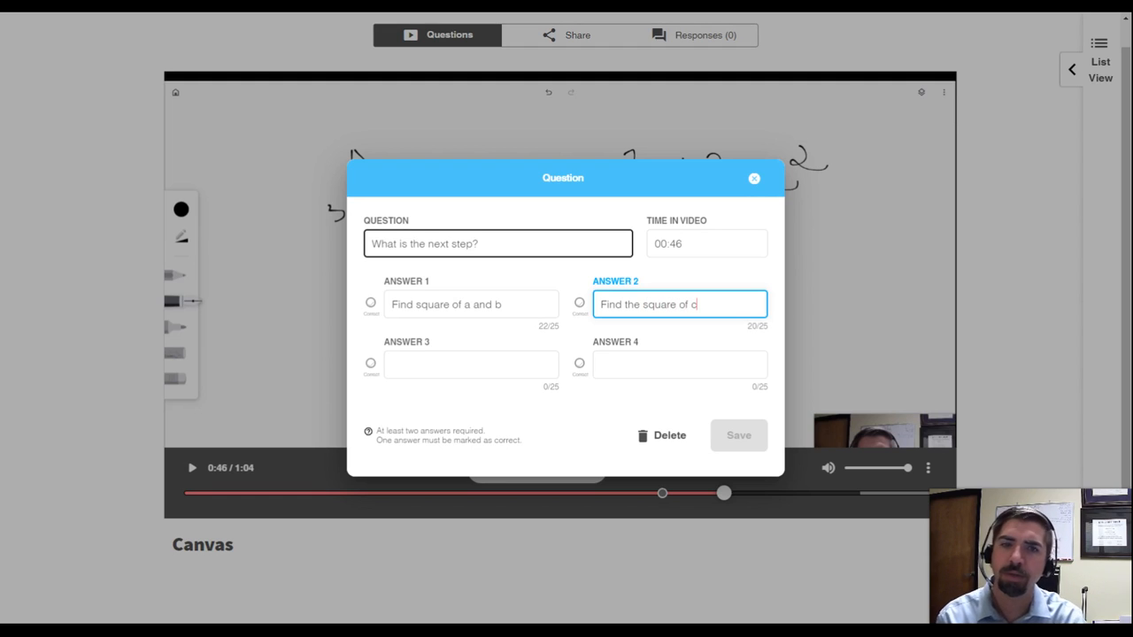
type("c")
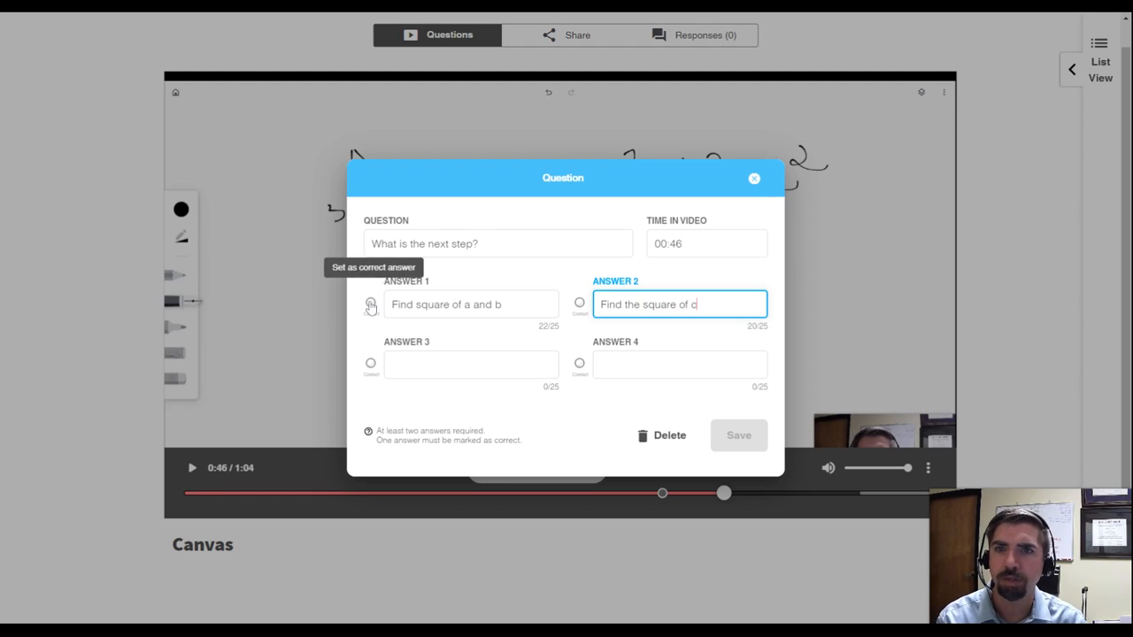
left_click(370, 302)
left_click(743, 439)
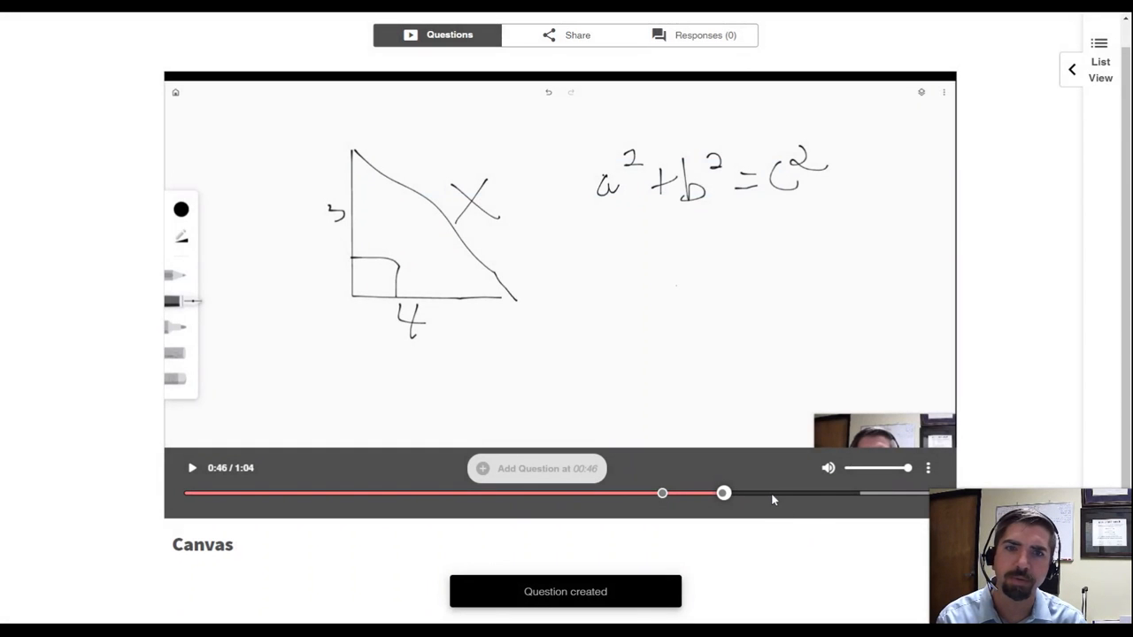
Add a third question at 00:50 in the video reading "How do you finish solving?".
left_click(770, 494)
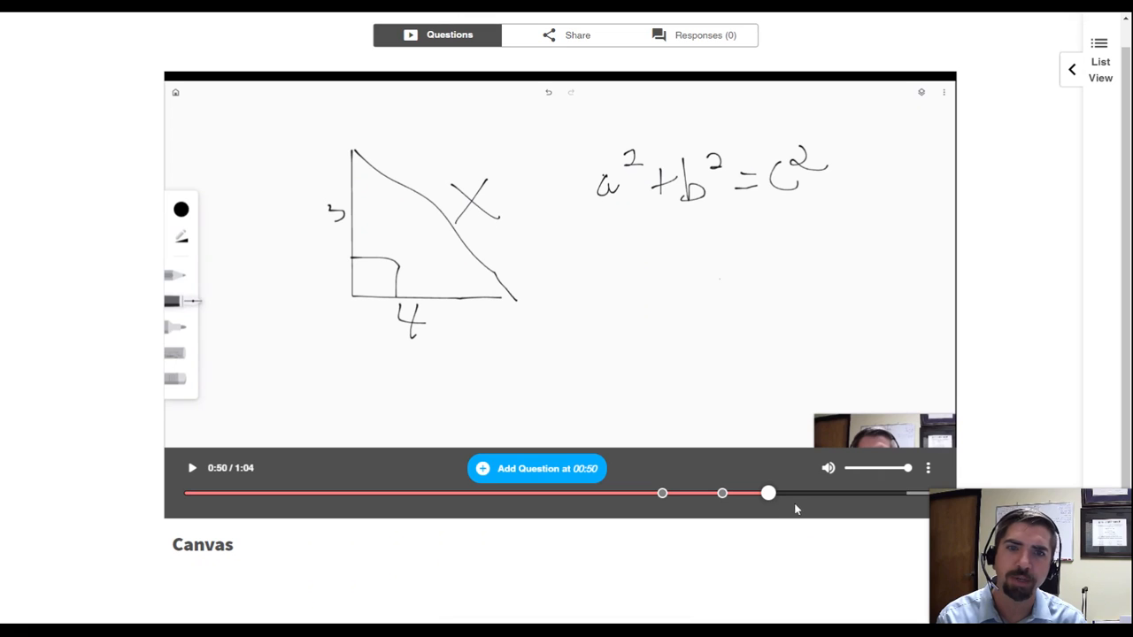
left_click(559, 468)
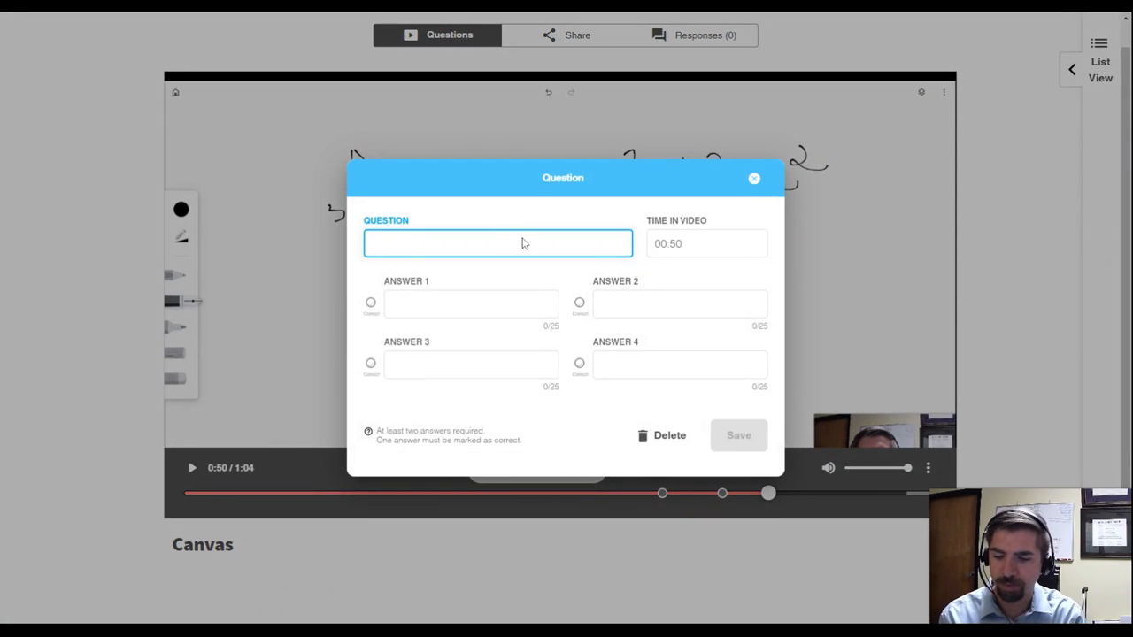
type("HOw")
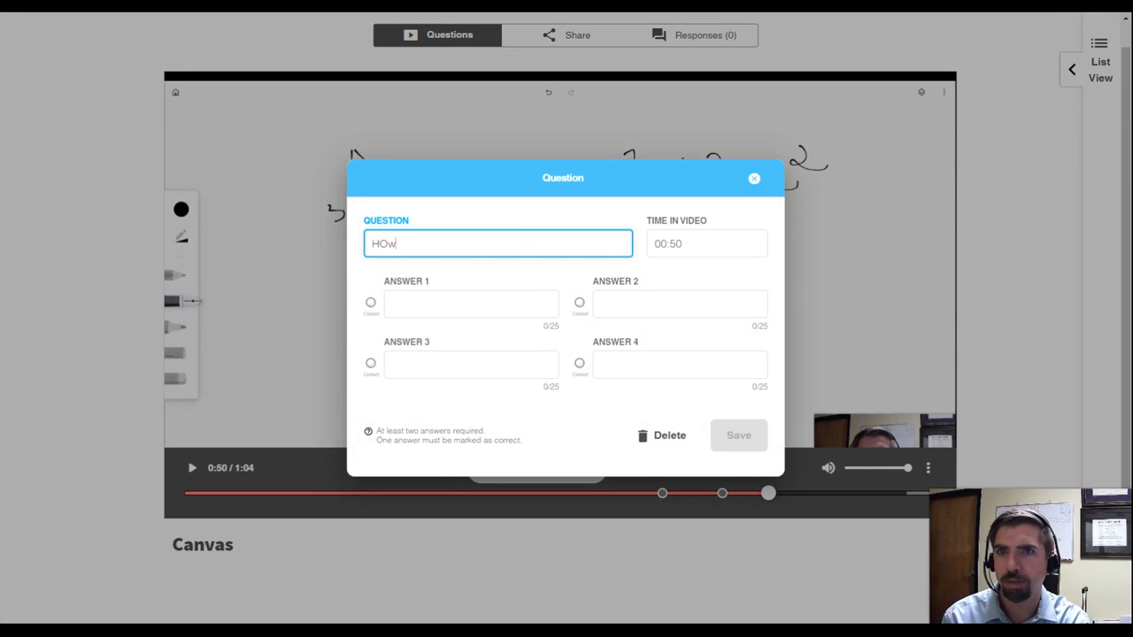
key("BackSpace")
key("BackSpace")
type("o w")
key("BackSpace")
key("BackSpace")
type("w do you find")
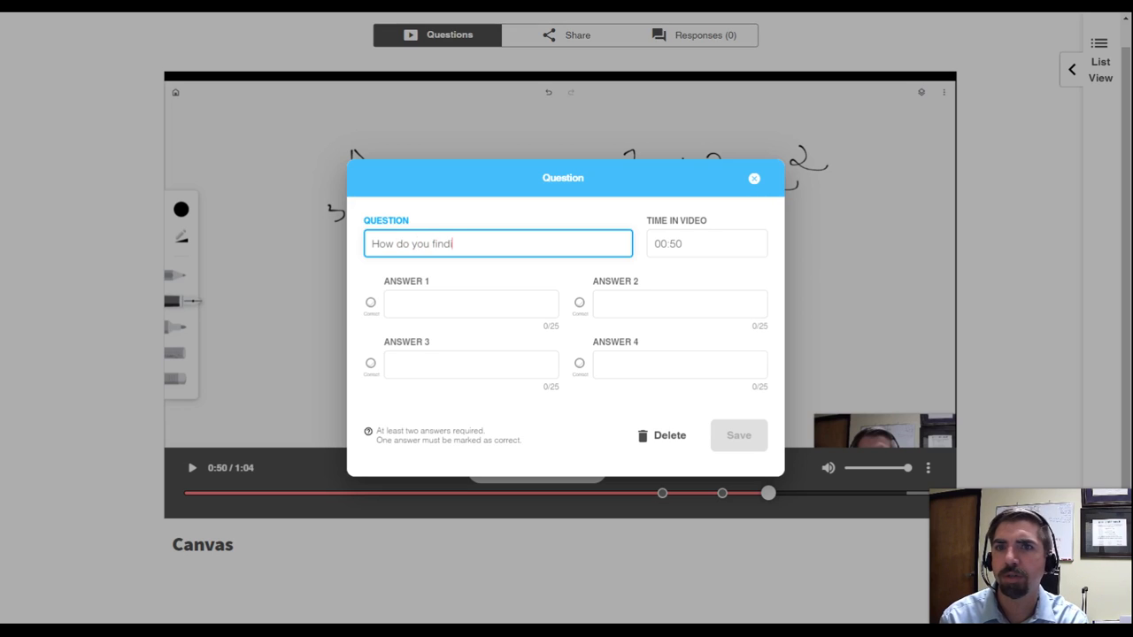
type("ish solving?")
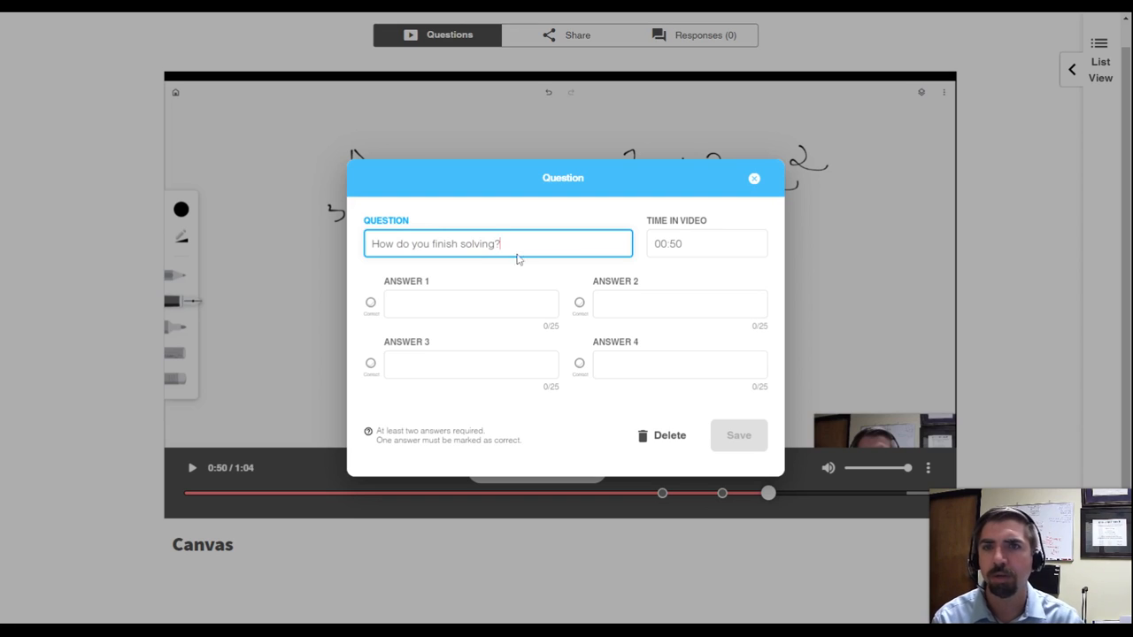
Enter "Add squares and take srt" as answer 1 of the 00:50 question.
left_click(516, 304)
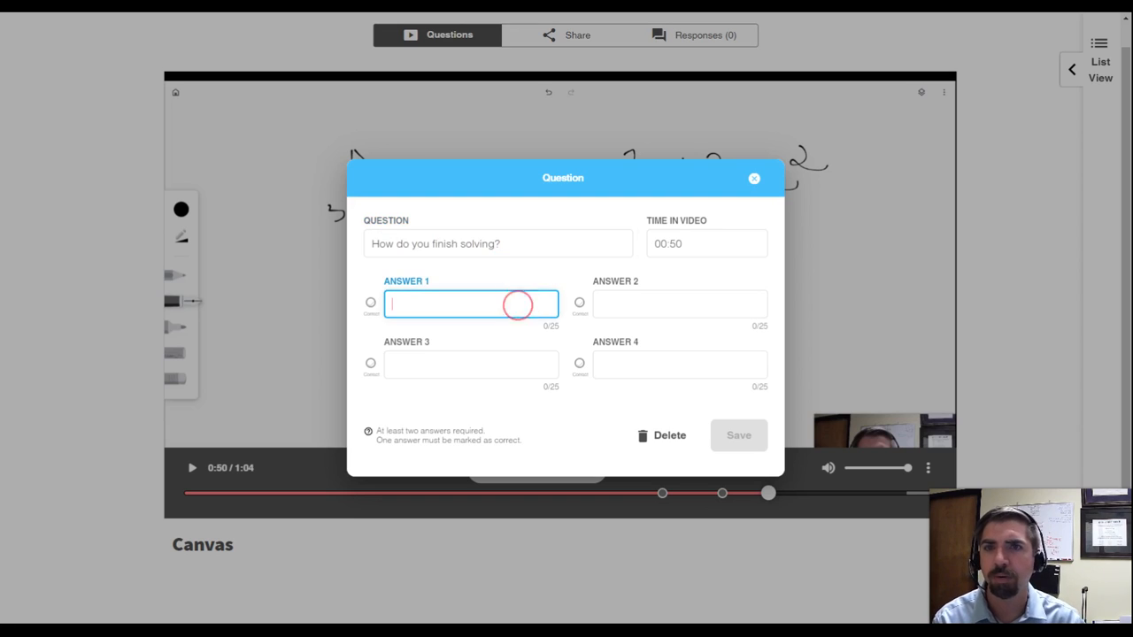
type("Add qu")
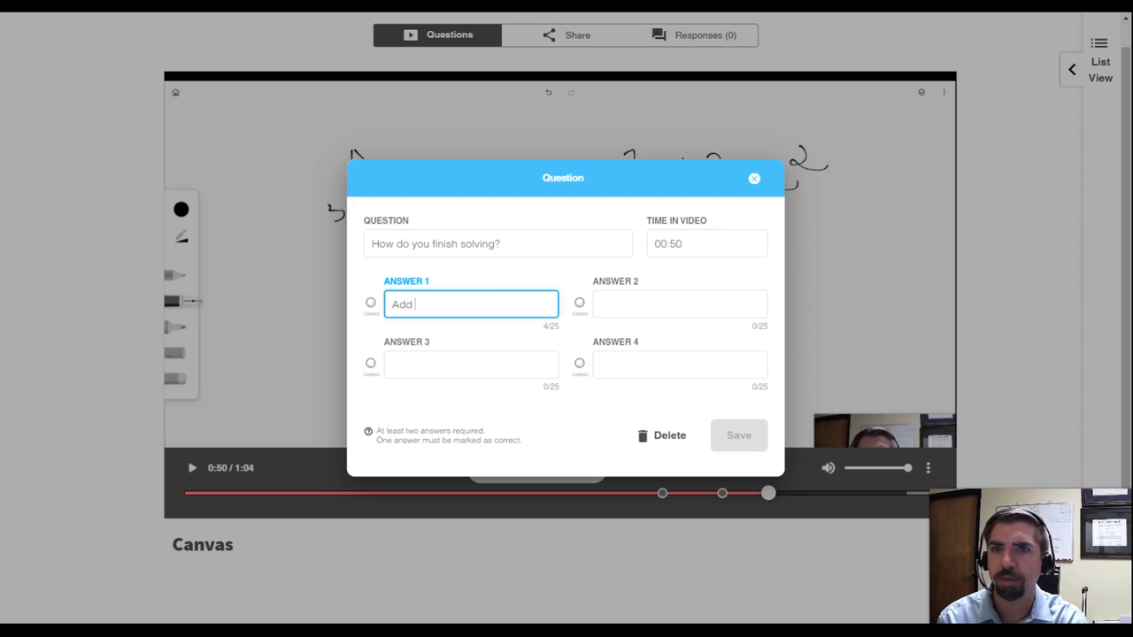
key("BackSpace")
key("BackSpace")
type("s")
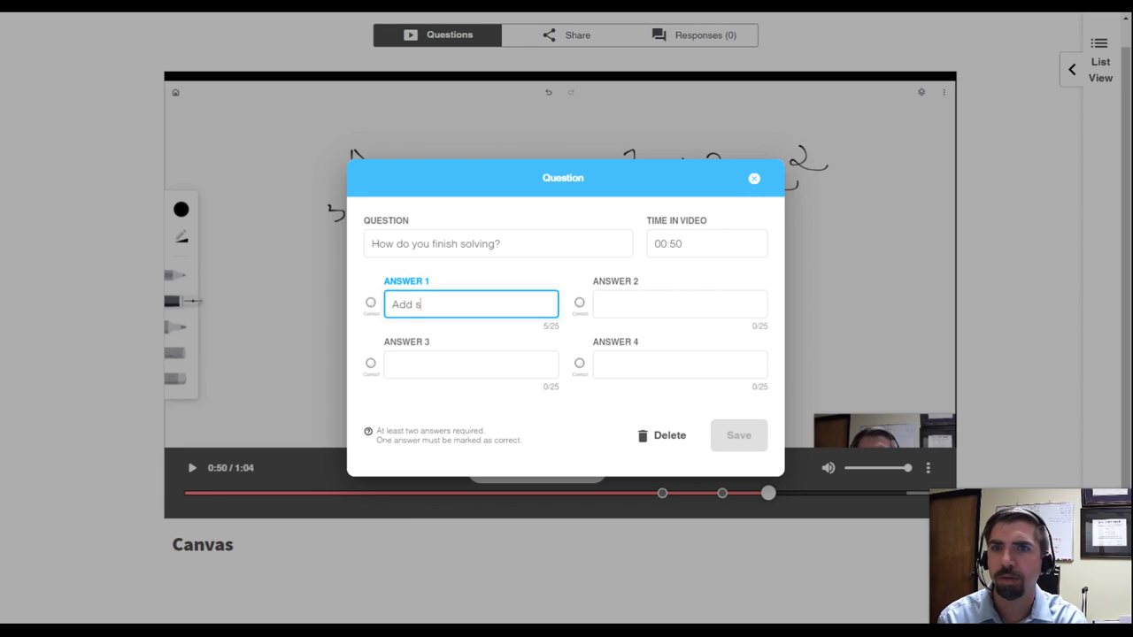
type("quares and take sa")
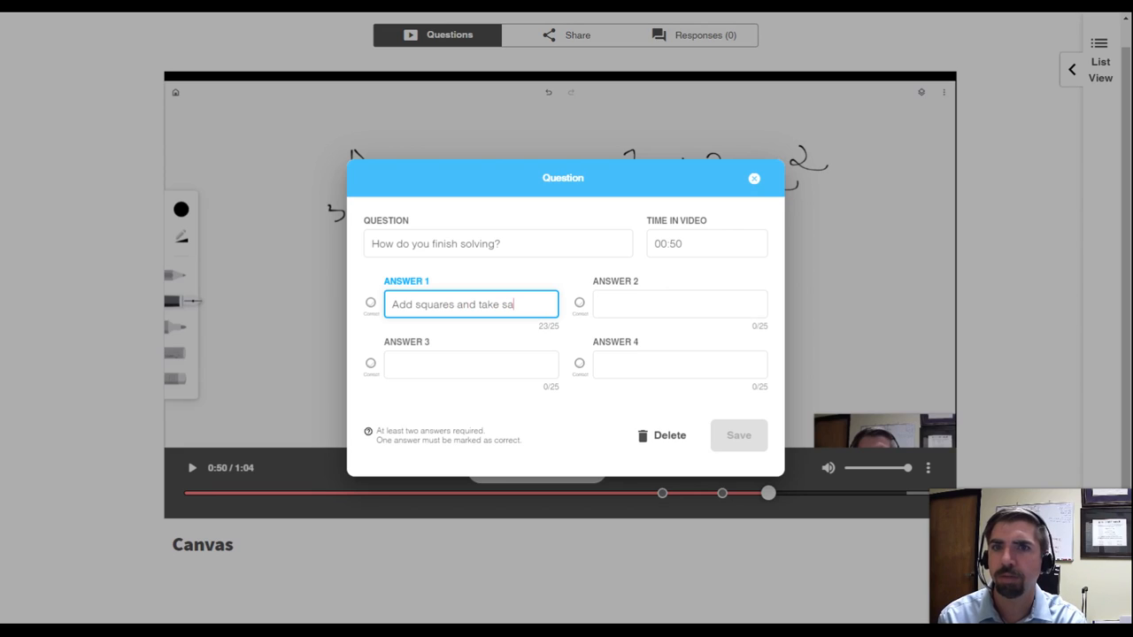
key("BackSpace")
type("q")
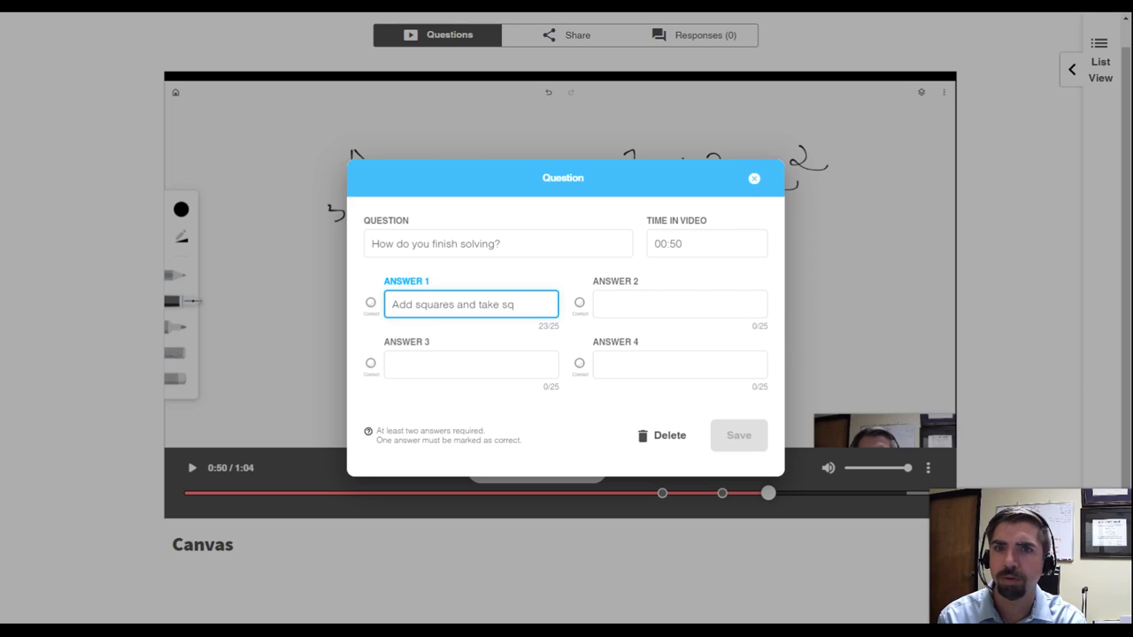
type(" rt")
key("Tab")
key("Tab")
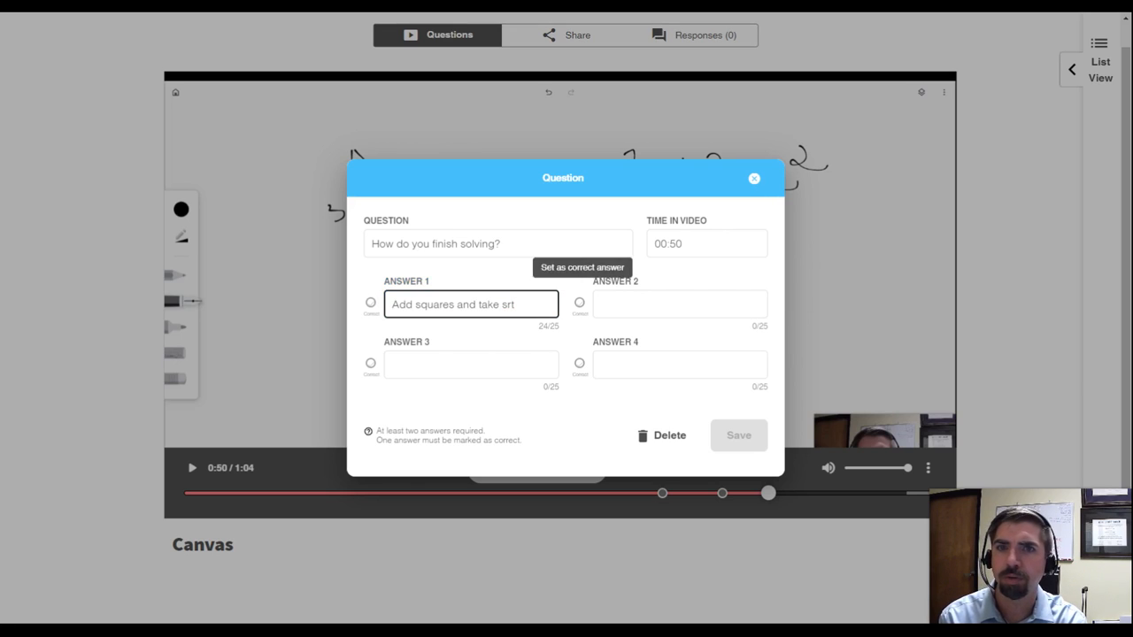
Enter "Do nothing" as answer 2, mark answer 1 as correct, and save the 00:50 question.
type("Do nothing")
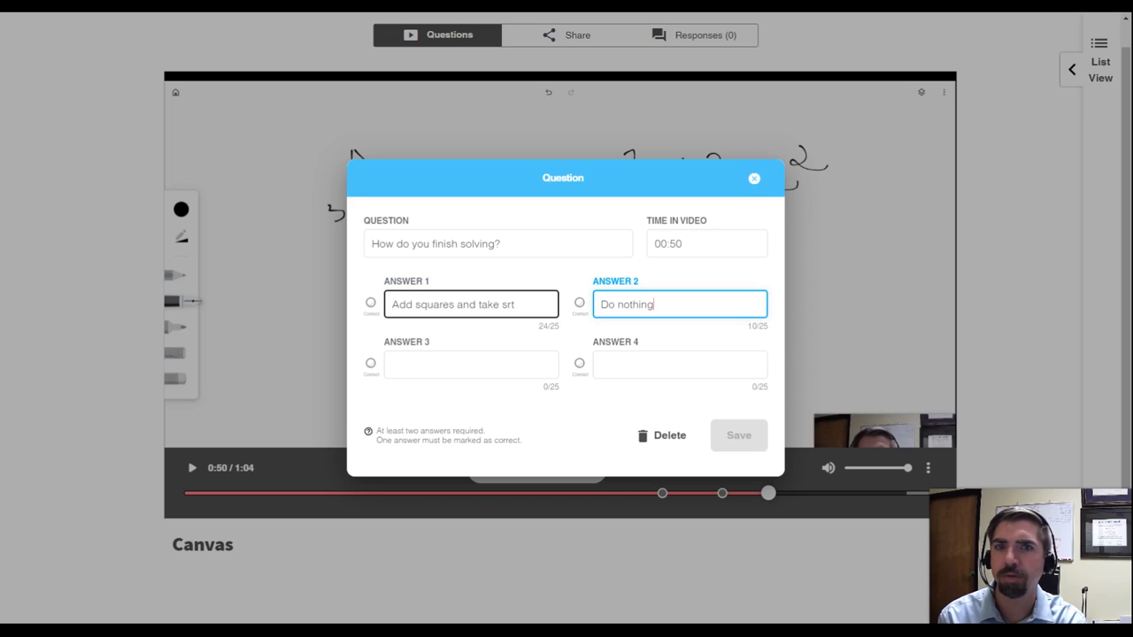
left_click(370, 302)
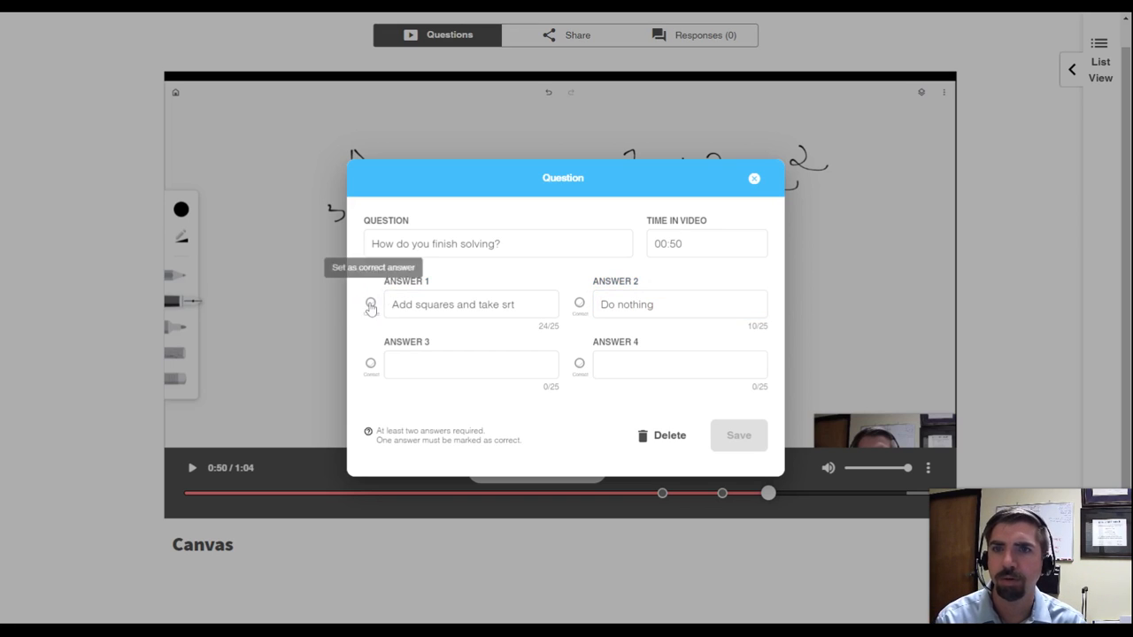
left_click(739, 435)
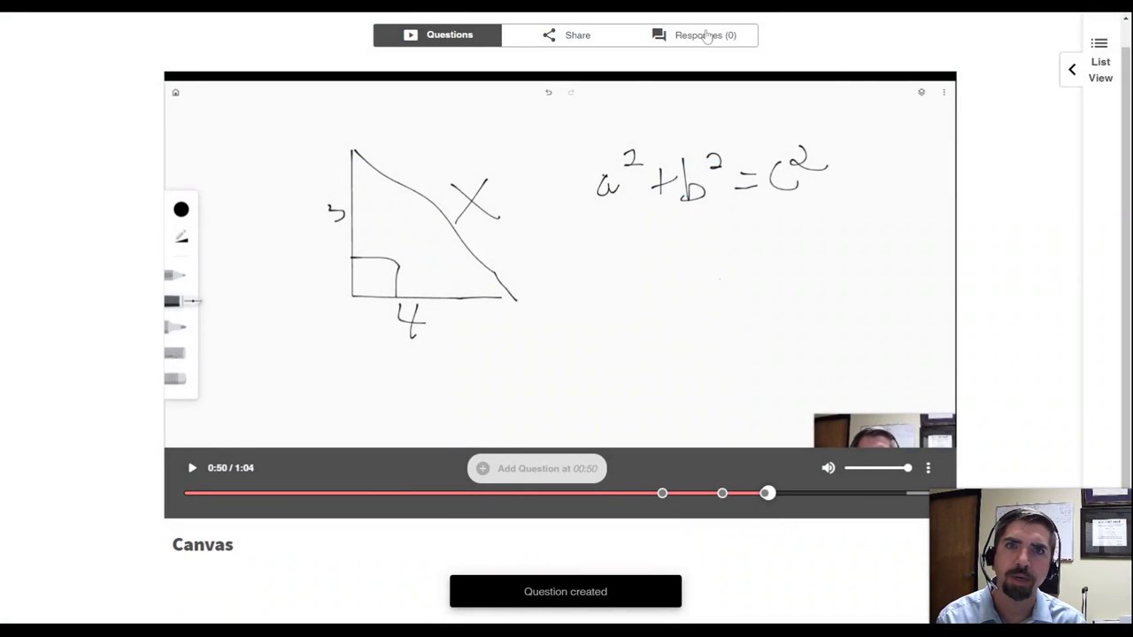
Review the list of questions added to the video and close the list.
left_click(1086, 76)
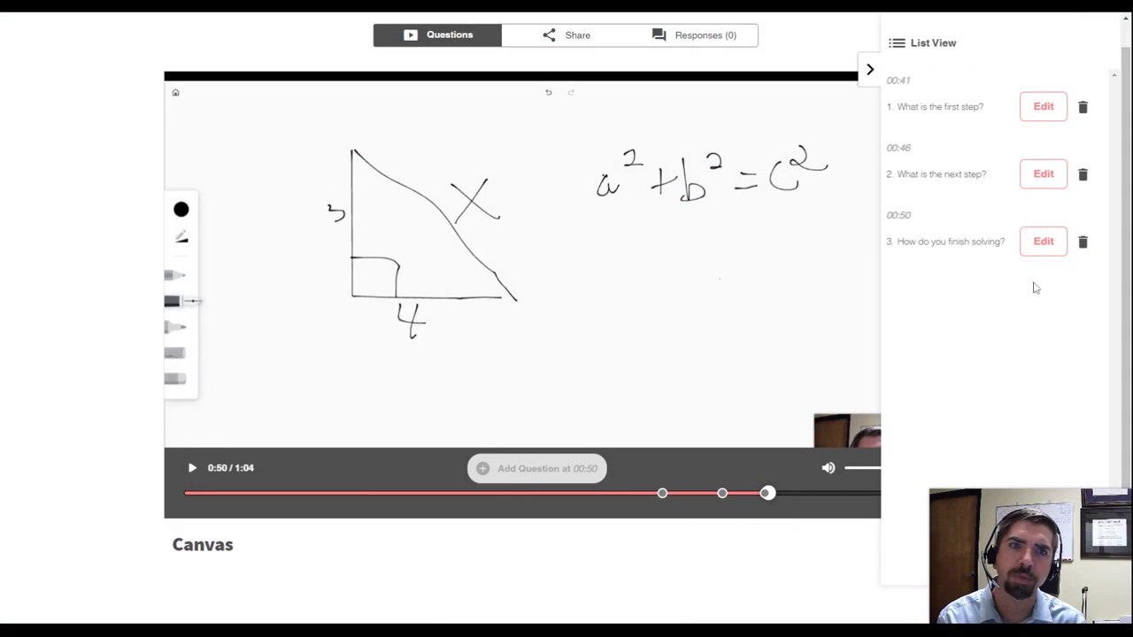
left_click(871, 69)
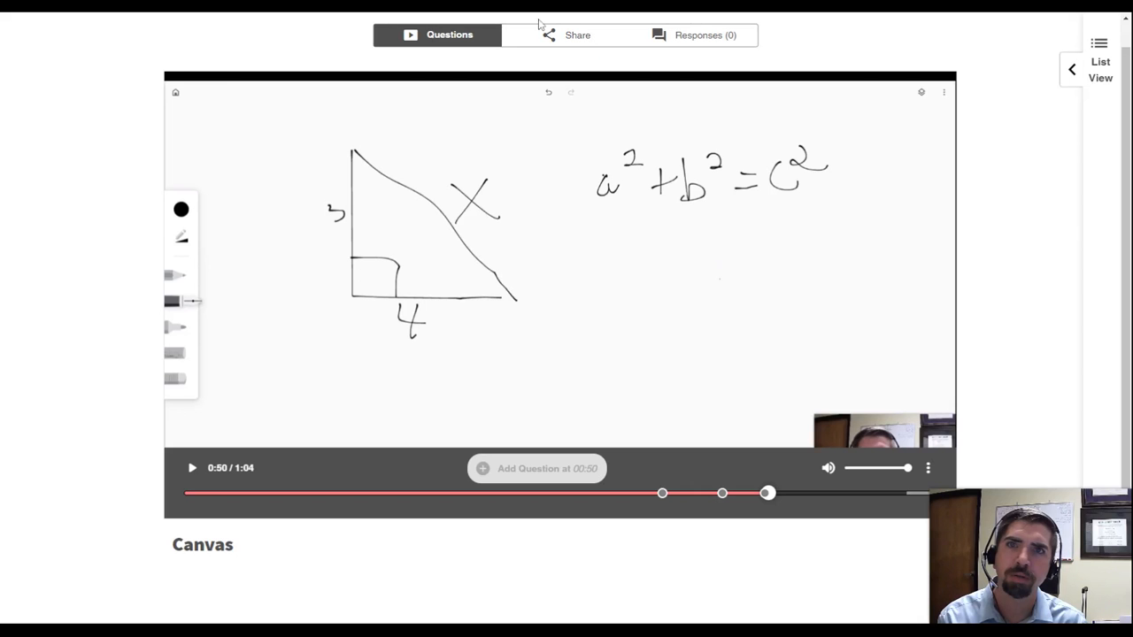
Copy the video's watch page link and open the watch page as a viewer.
left_click(571, 36)
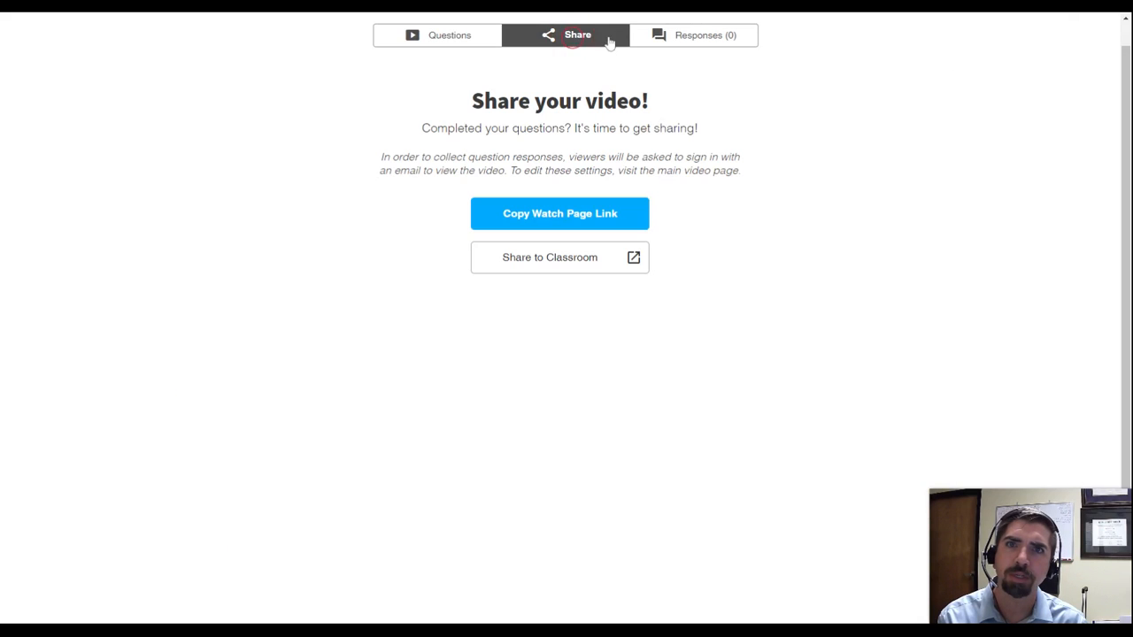
left_click(546, 224)
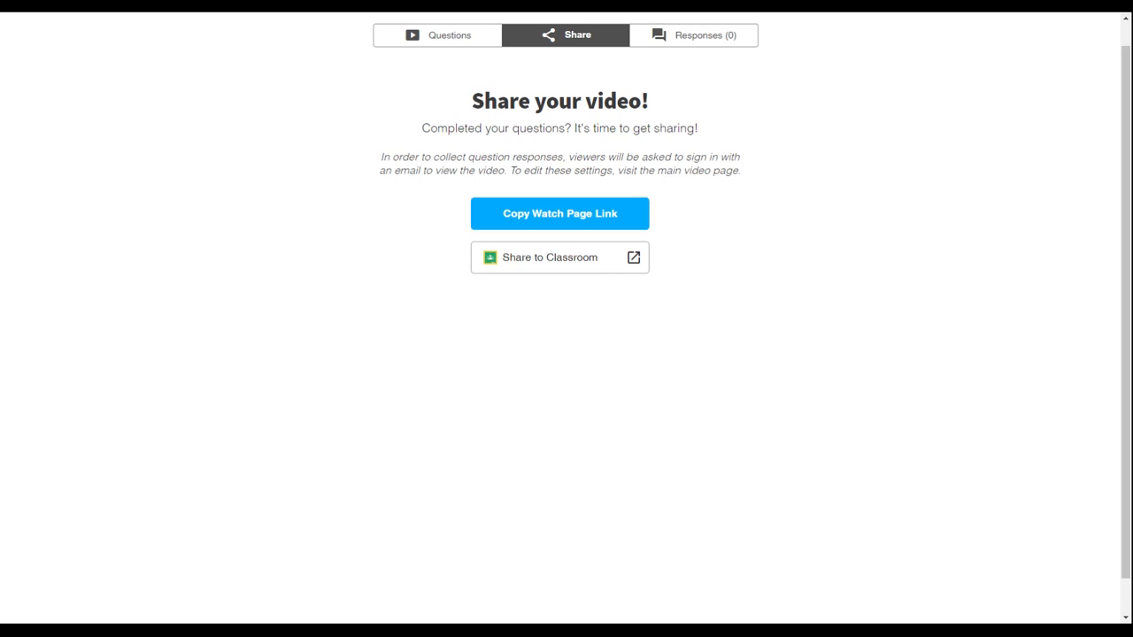
left_click(573, 219)
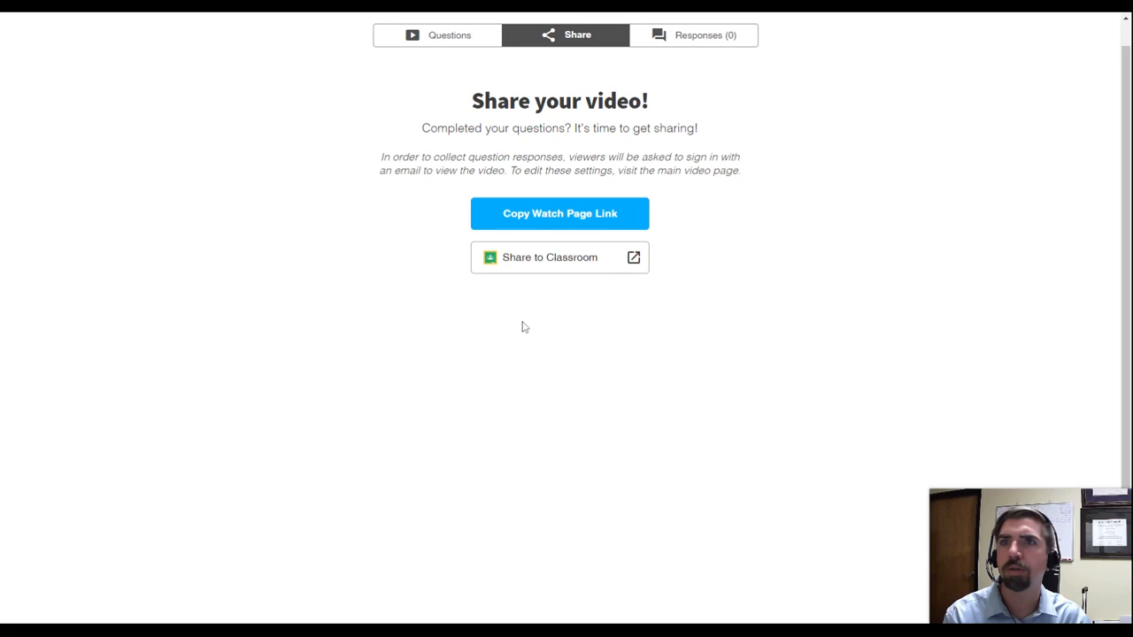
key("Return")
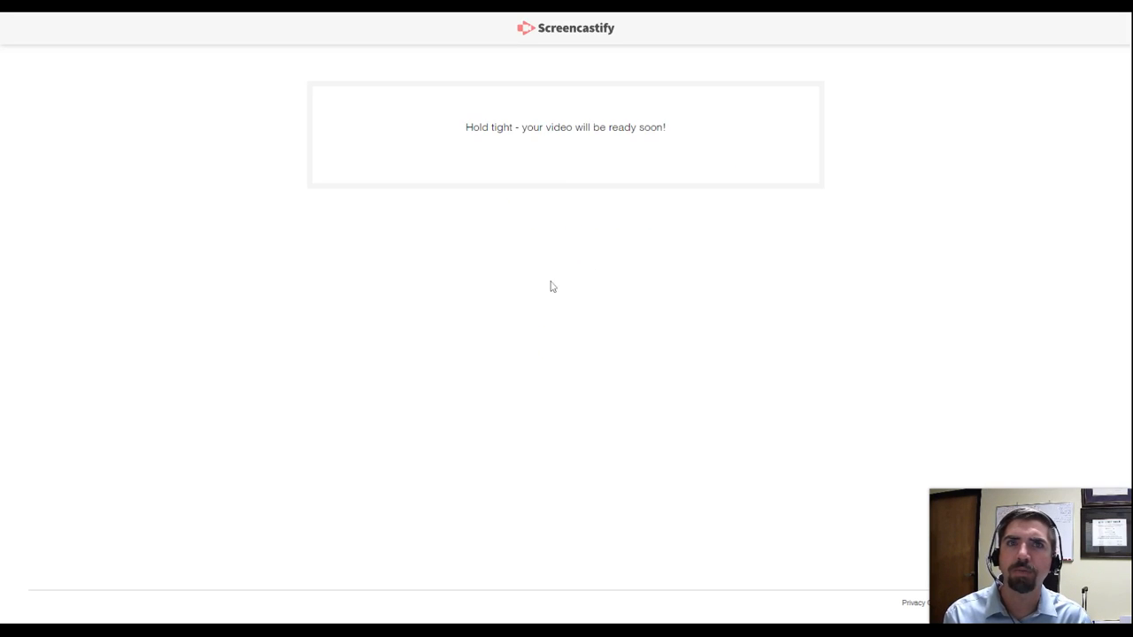
left_click(599, 211)
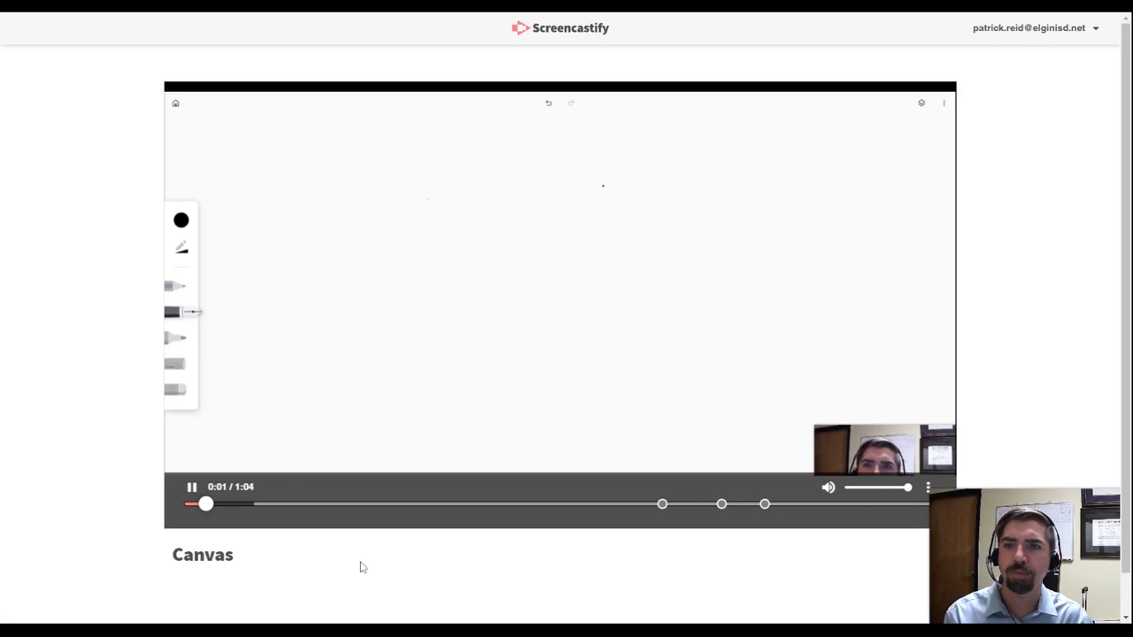
Skip ahead toward the first question, submit "Substitute in variables" as its answer, and continue the video.
left_click(358, 505)
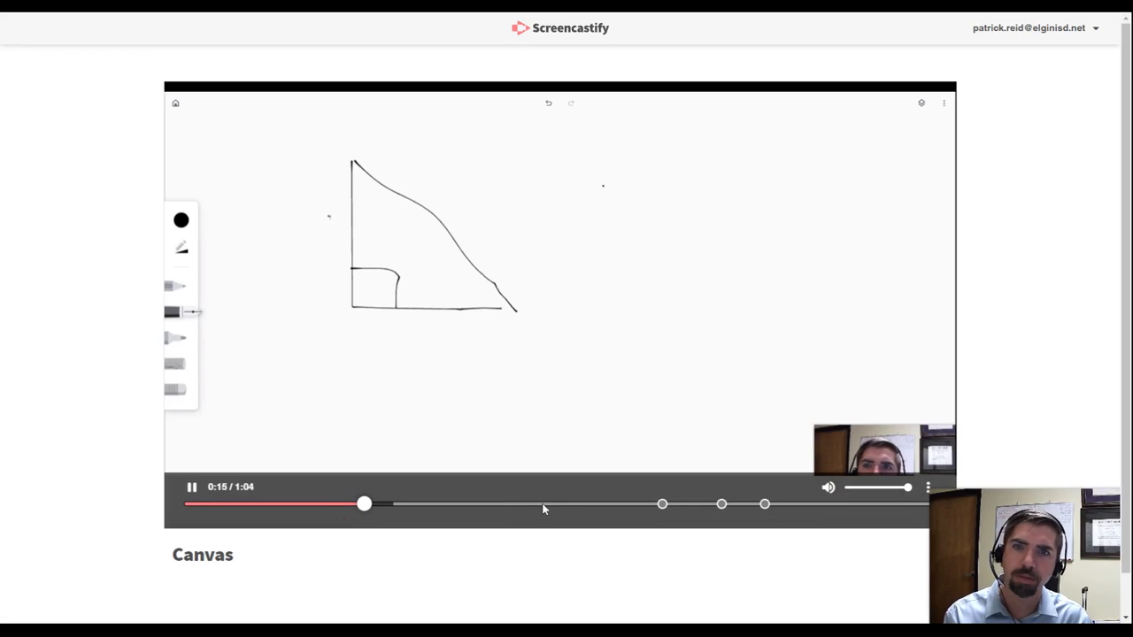
left_click(541, 505)
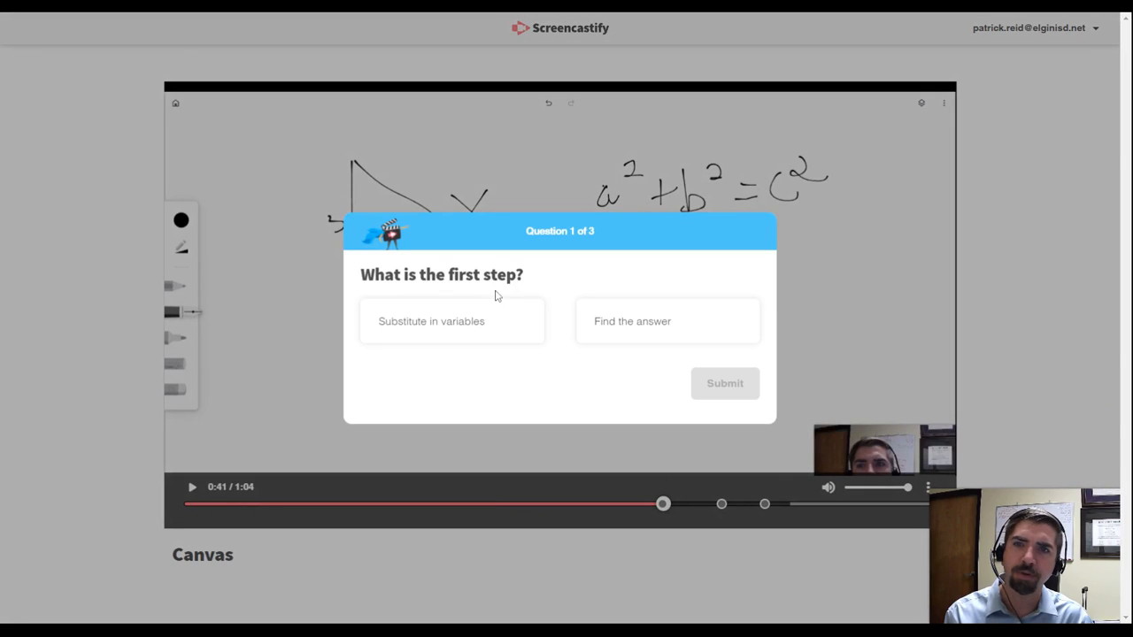
left_click(425, 332)
left_click(733, 380)
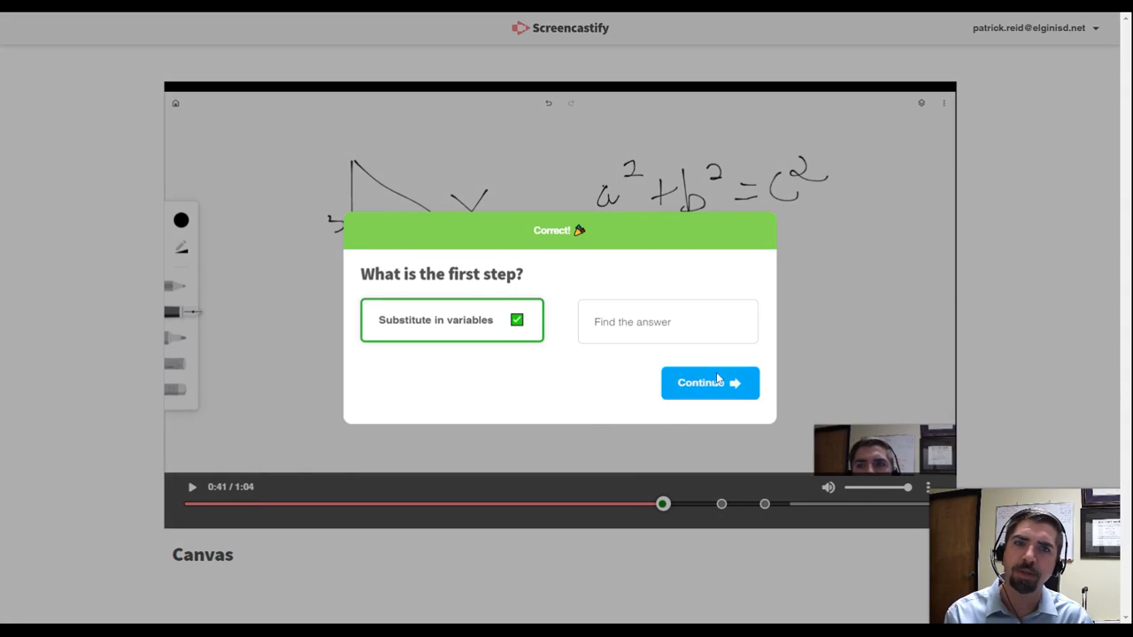
left_click(713, 381)
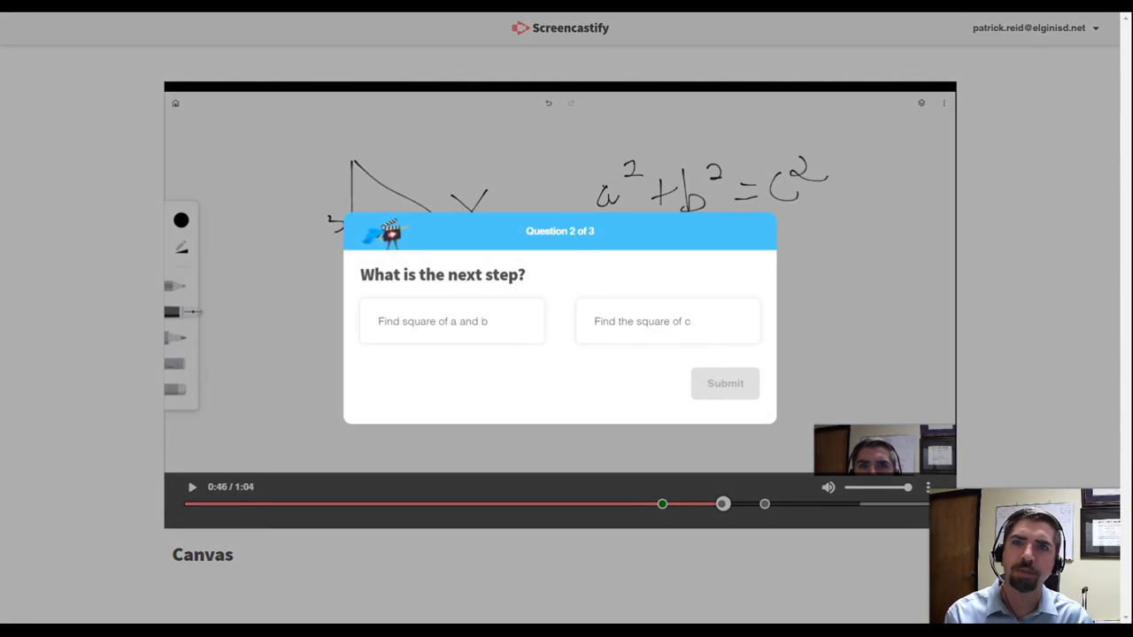
Submit the wrong answer "Find the square of c" to the second question and continue the video.
left_click(645, 319)
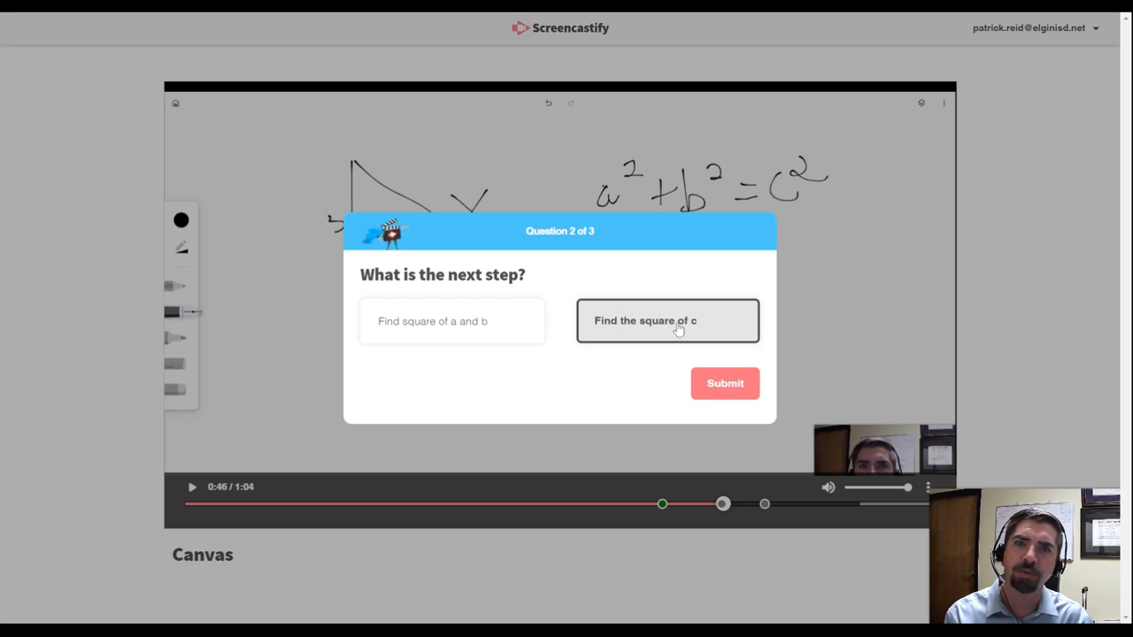
left_click(738, 395)
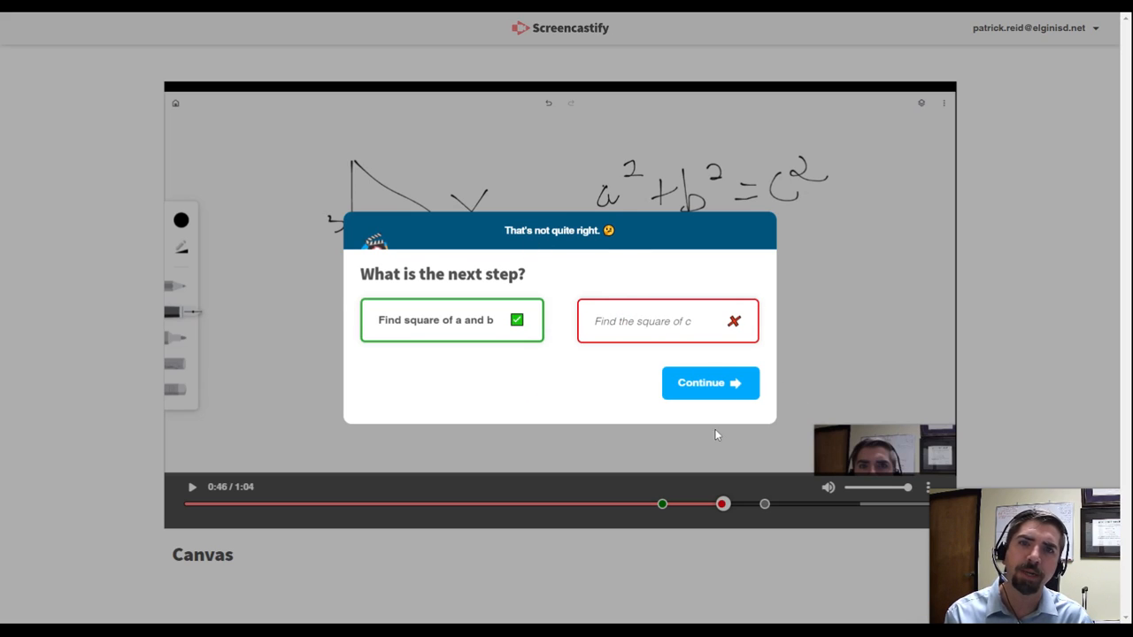
left_click(722, 390)
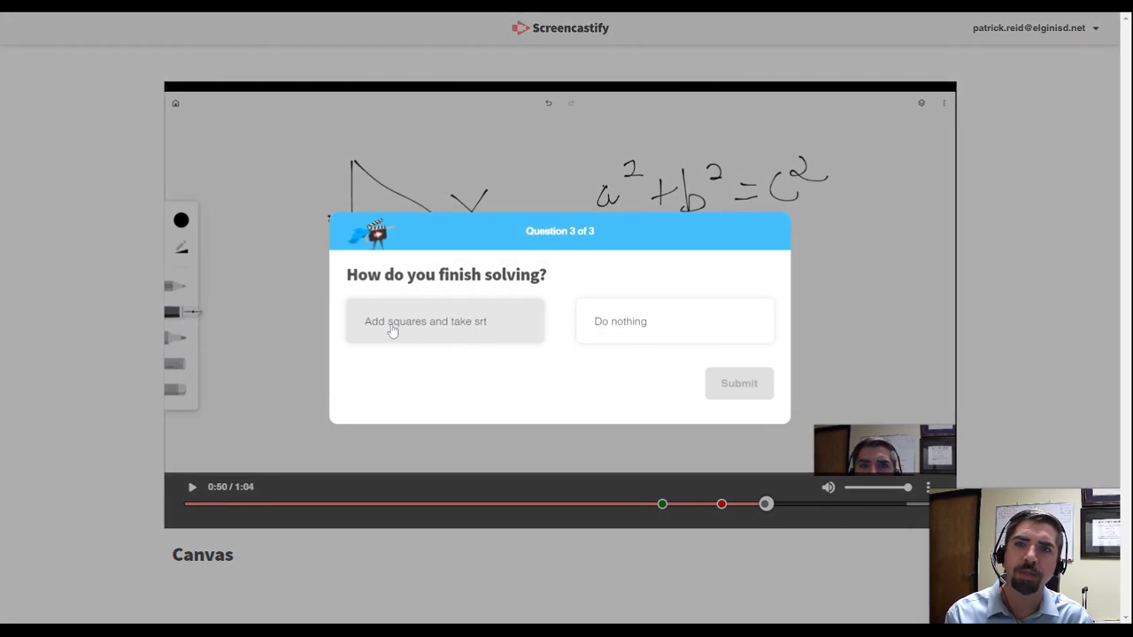
Submit "Add squares and take srt" for the third question, skip to the video's end, and return to the video.
left_click(392, 327)
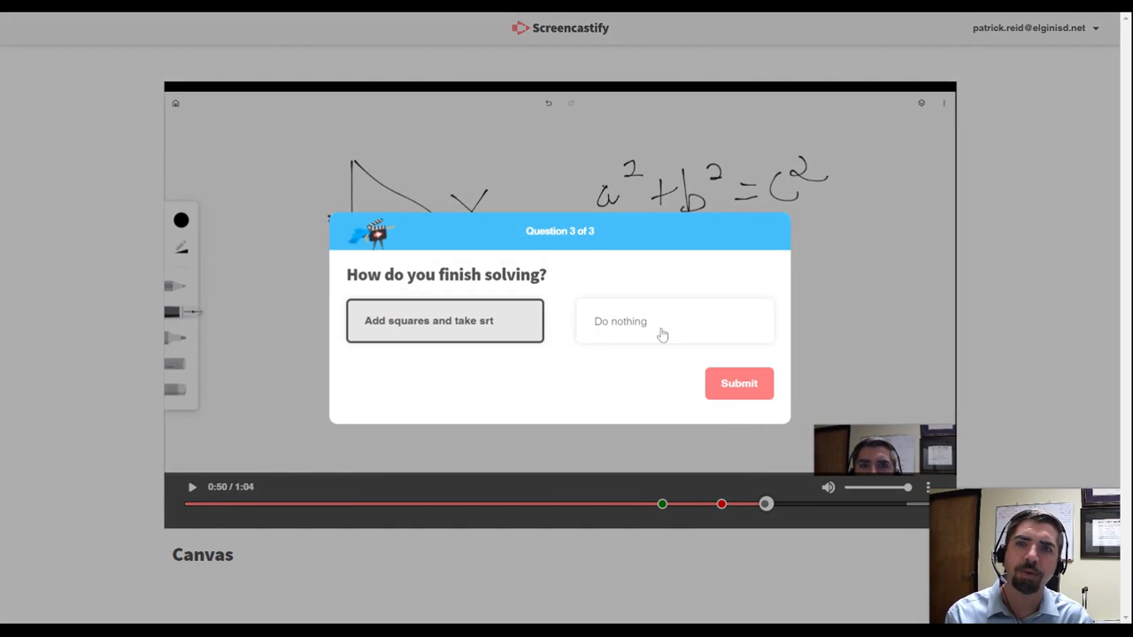
left_click(726, 393)
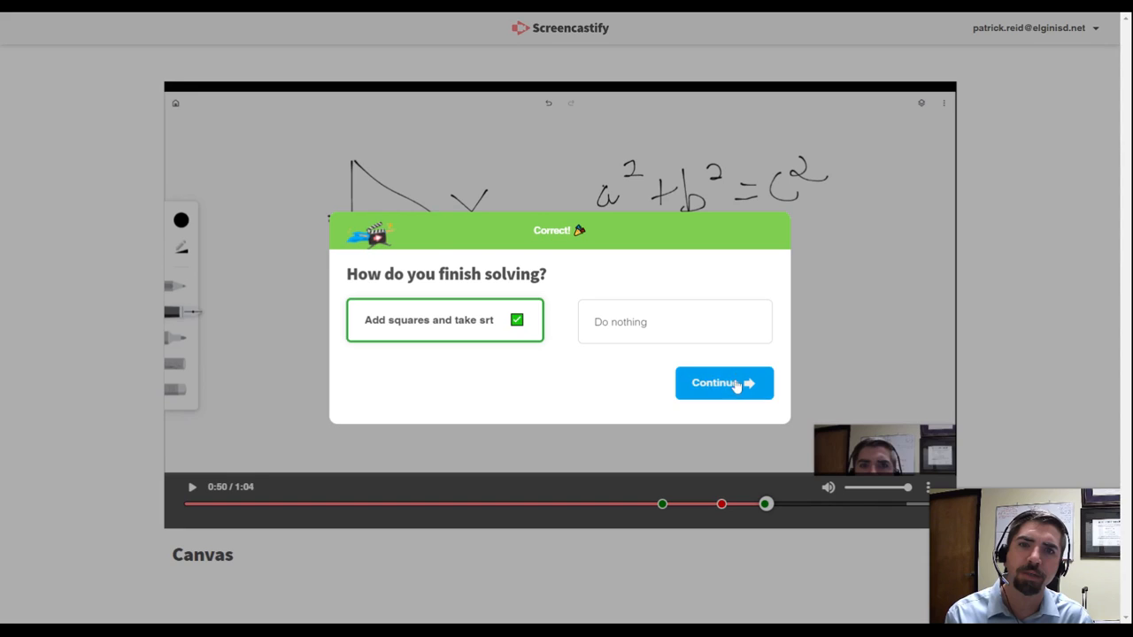
left_click(735, 382)
left_click(891, 504)
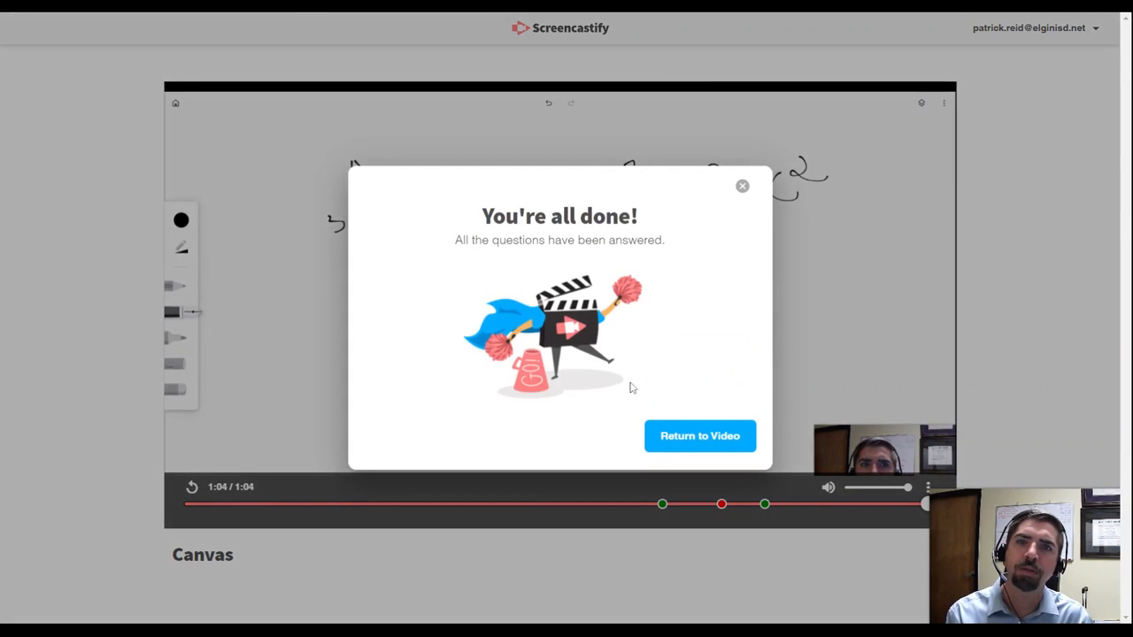
left_click(699, 437)
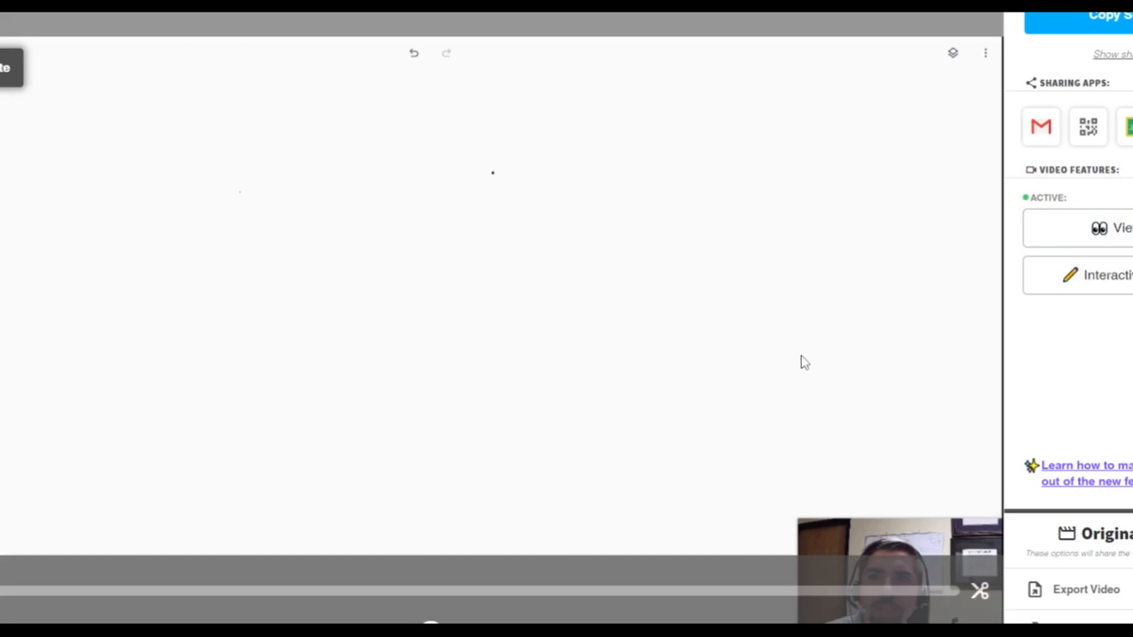
Check the video's viewer list and examine the scores in the interactive question responses.
left_click(1089, 232)
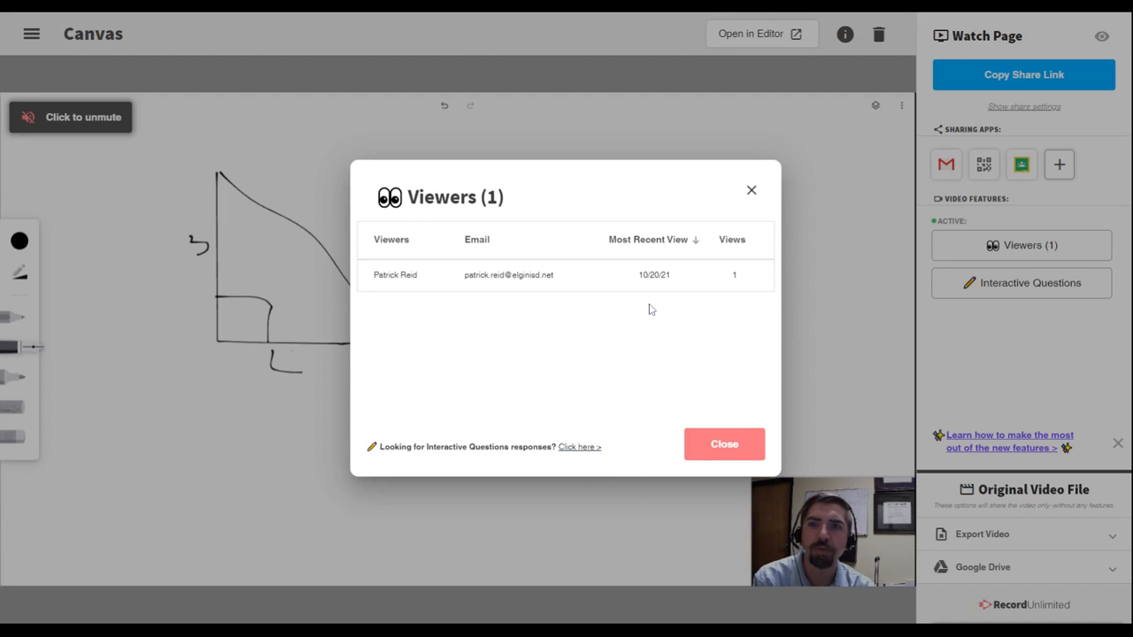
key("Tab")
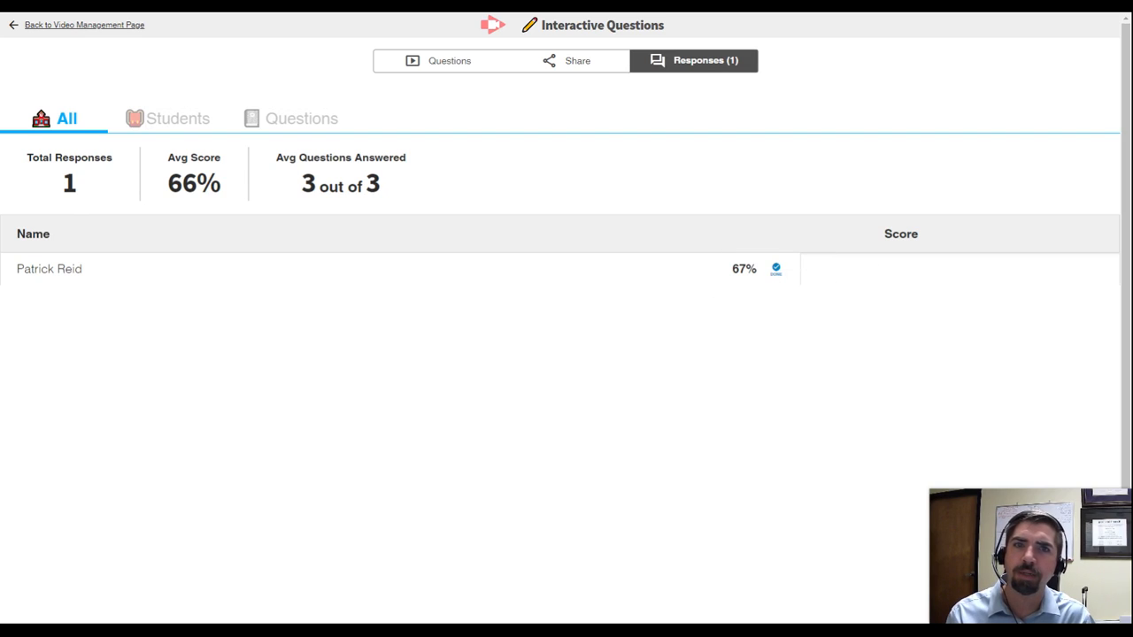
mouse_move(777, 271)
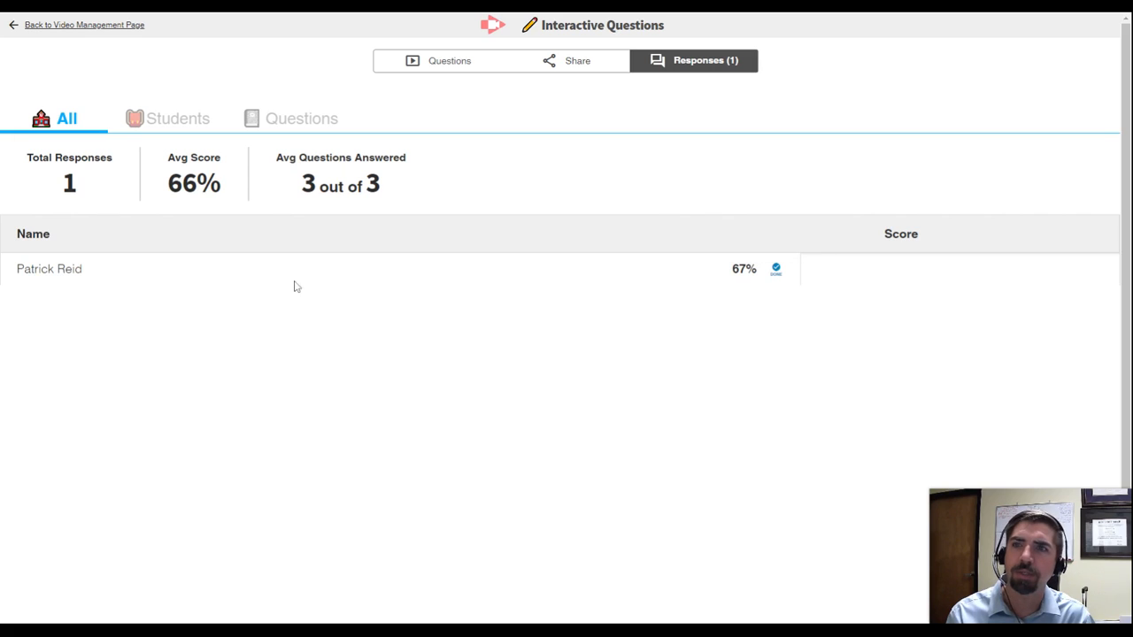